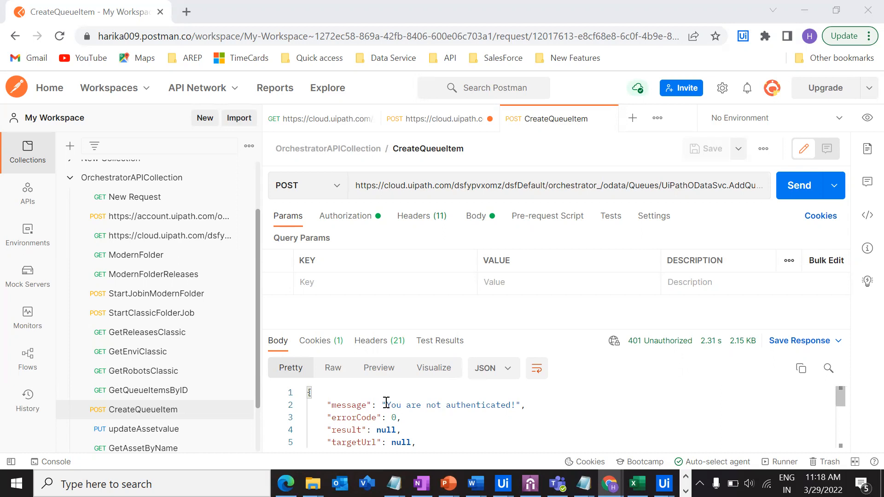
{"action": "left_click_drag", "start_coordinate": [388, 399], "coordinate": [527, 402]}
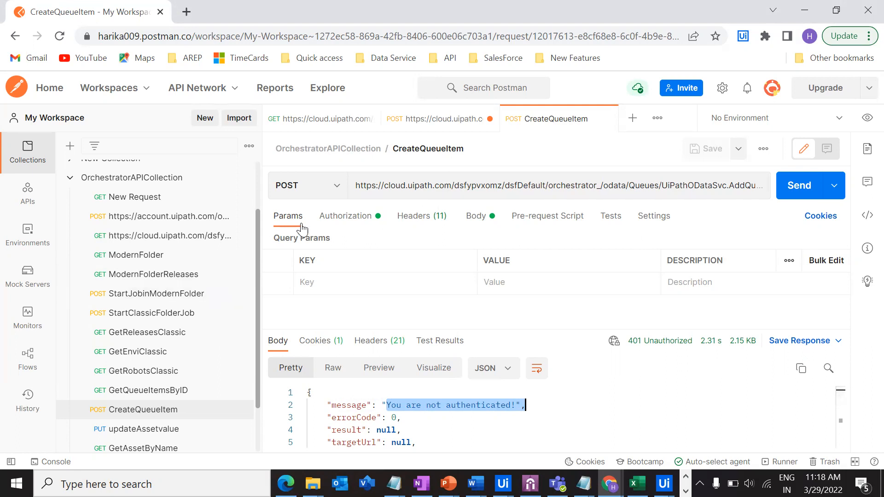
{"action": "left_click", "coordinate": [133, 224]}
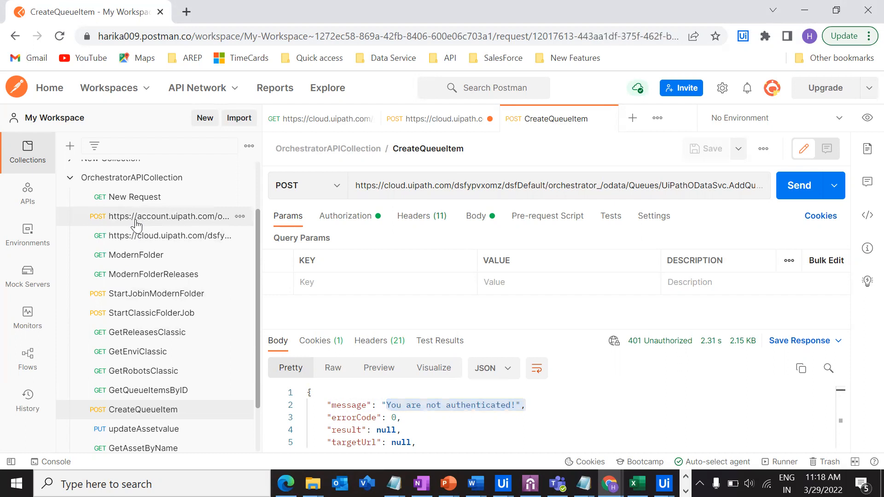
{"action": "triple_click", "coordinate": [445, 189]}
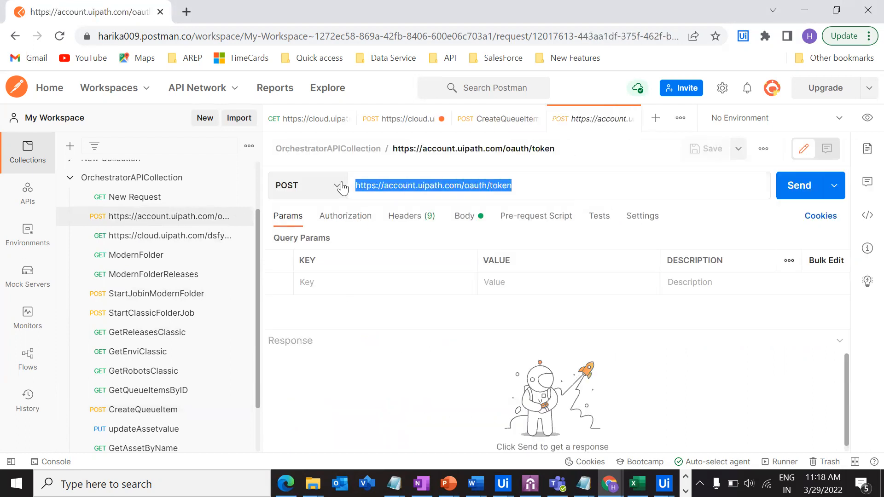
{"action": "left_click", "coordinate": [807, 188]}
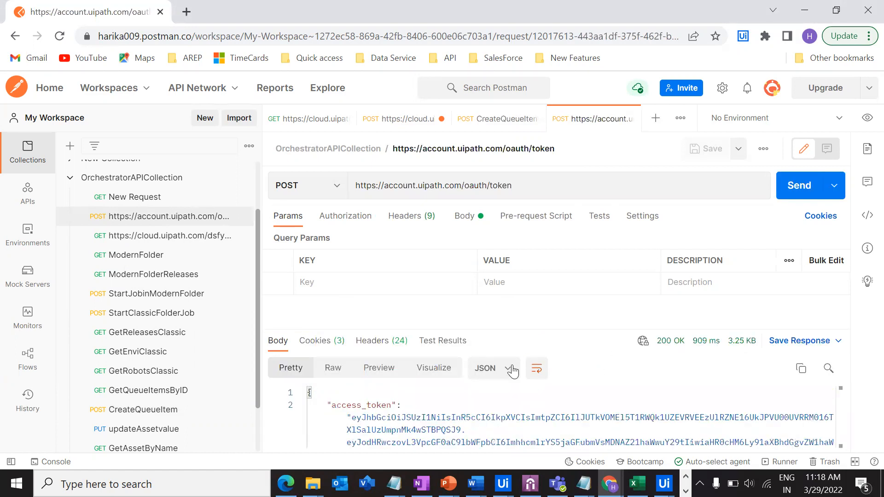
{"action": "left_click_drag", "start_coordinate": [352, 418], "coordinate": [592, 391]}
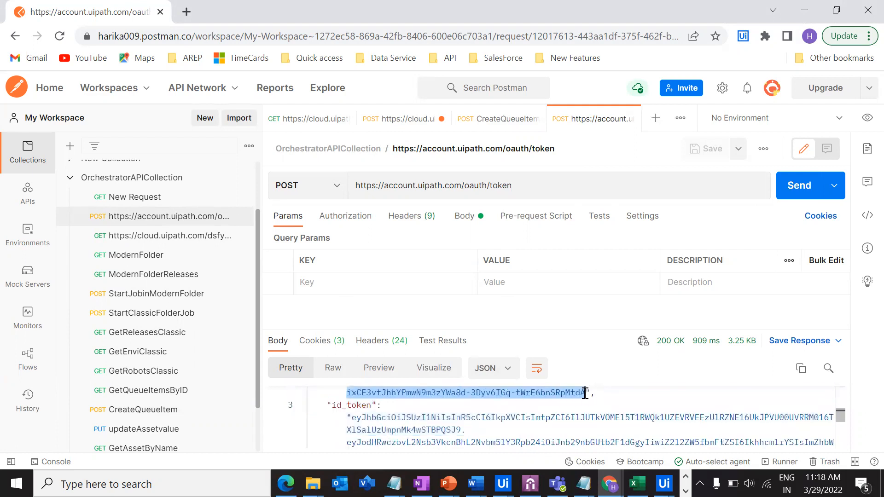
- Replace the bearer token of the CreateQueueItem request with the copied access token and send the request again
{"action": "left_click", "coordinate": [497, 121]}
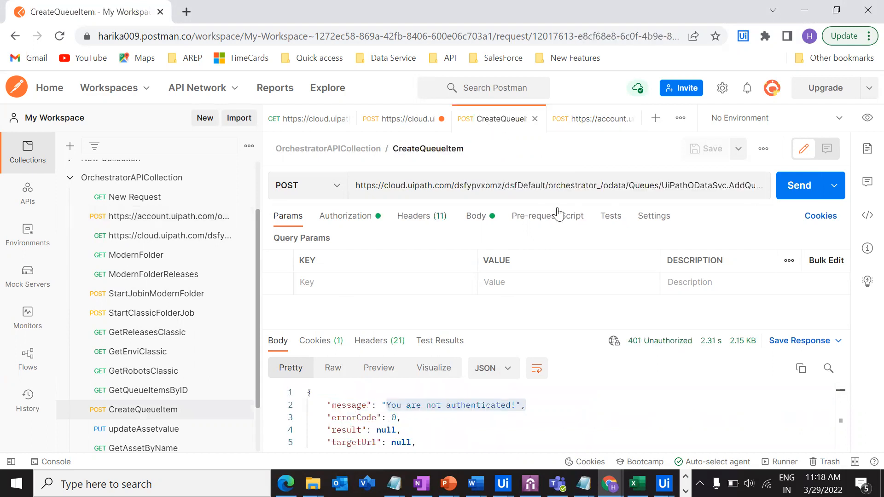
{"action": "left_click", "coordinate": [353, 220]}
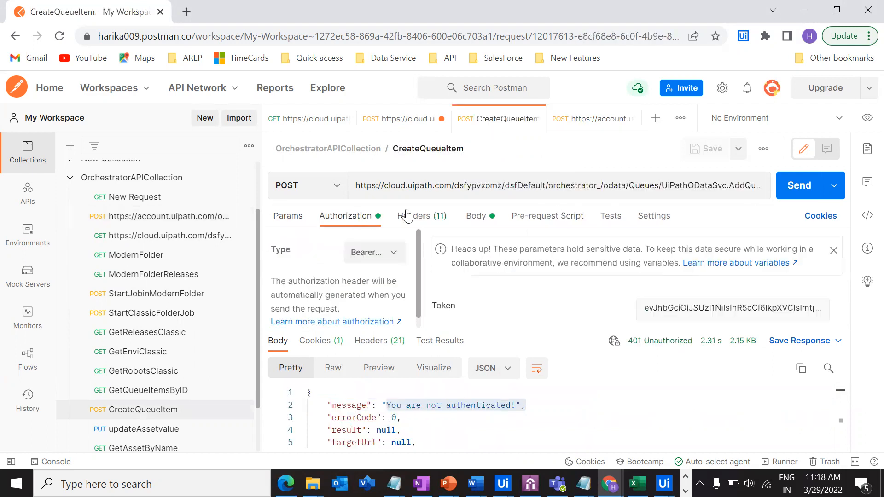
{"action": "left_click", "coordinate": [690, 308]}
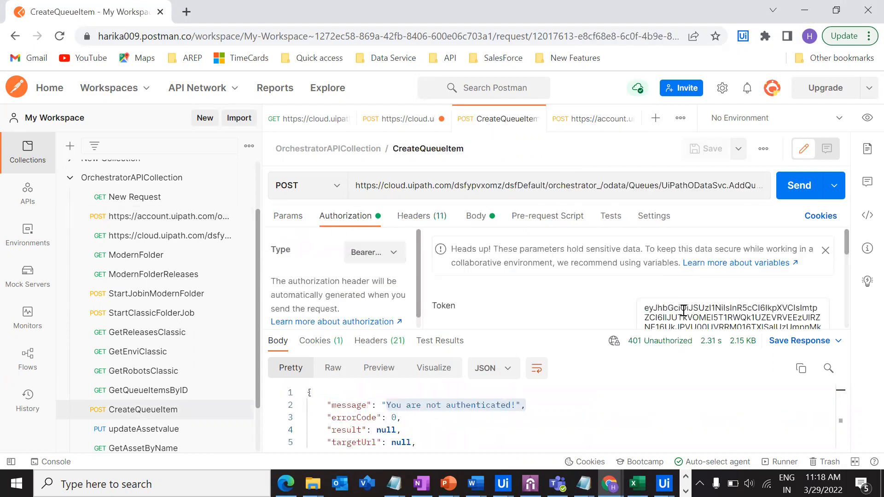
{"action": "key", "text": "ctrl+a"}
{"action": "key", "text": "BackSpace"}
{"action": "key", "text": "ctrl+v"}
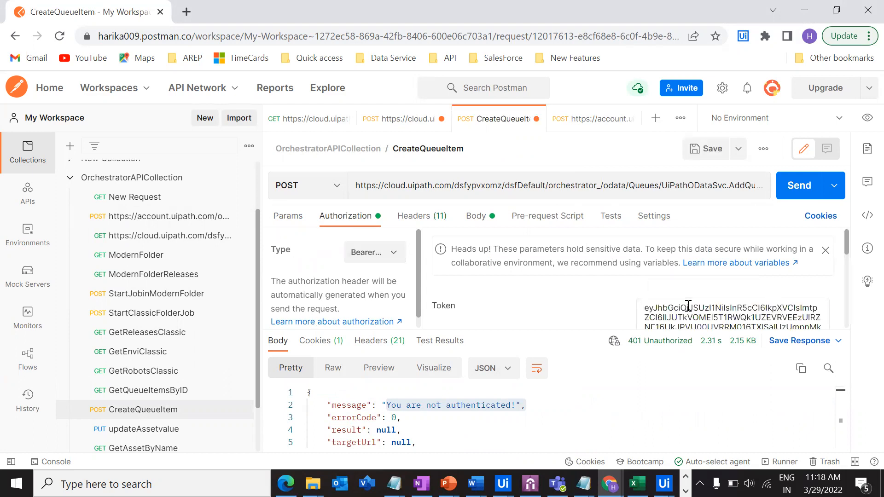
{"action": "left_click", "coordinate": [789, 190]}
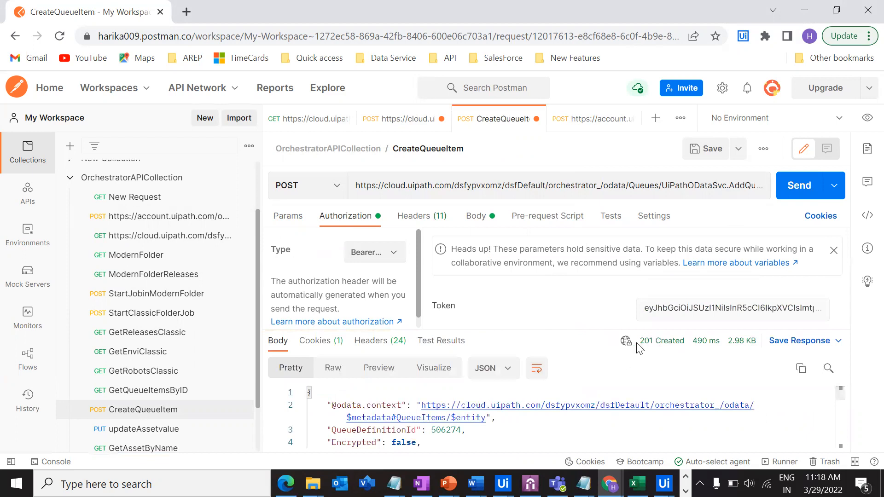
{"action": "mouse_move", "coordinate": [658, 346]}
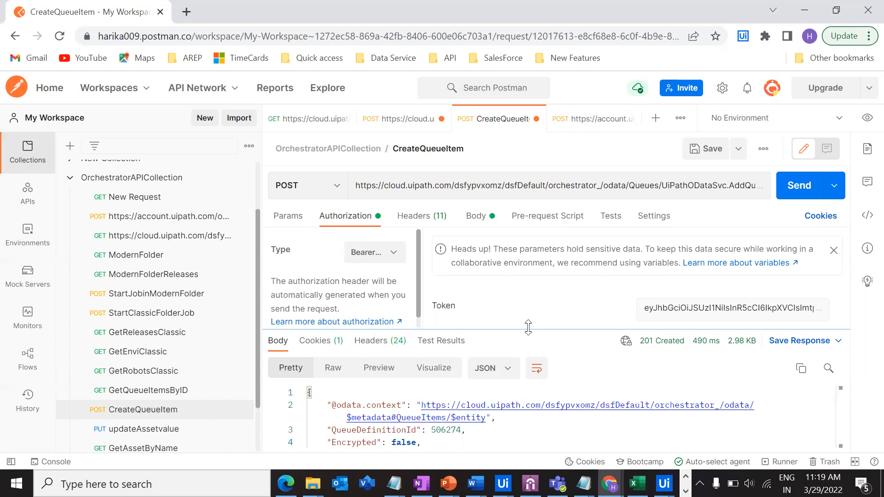
- Switch to the UiPath Connector Guide and examine the Add Queue Item documentation, including its headers, parameters and full raw body
{"action": "left_click", "coordinate": [580, 121]}
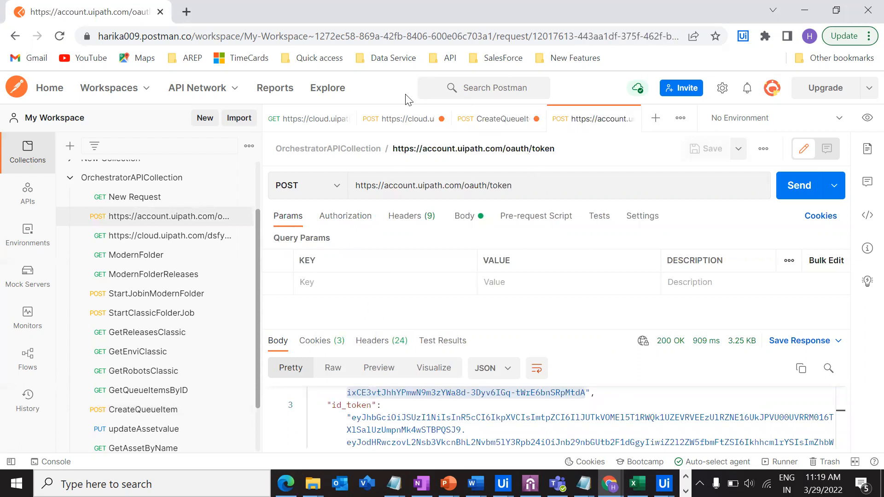
{"action": "left_click", "coordinate": [610, 483]}
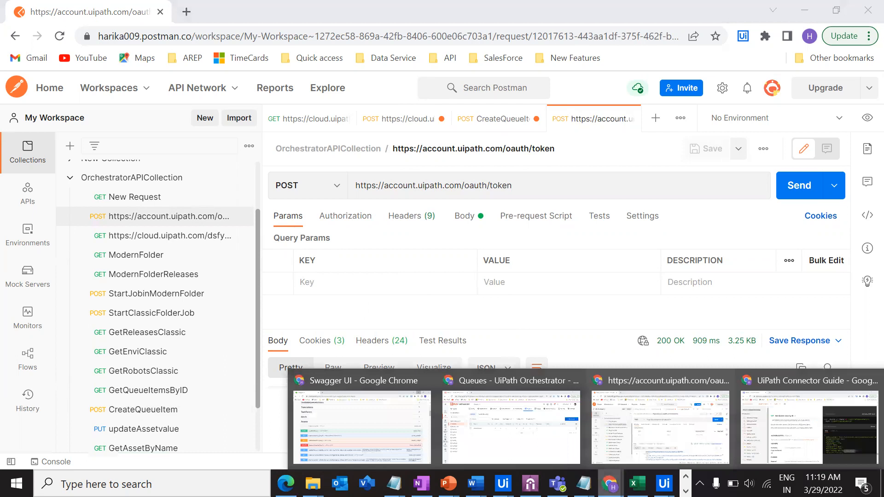
{"action": "left_click", "coordinate": [810, 426]}
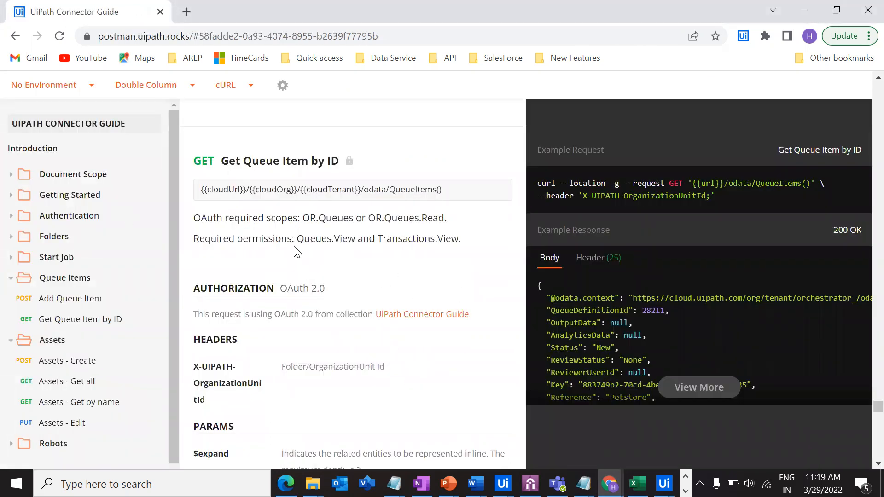
{"action": "scroll", "coordinate": [295, 250], "scroll_direction": "up", "scroll_amount": 15}
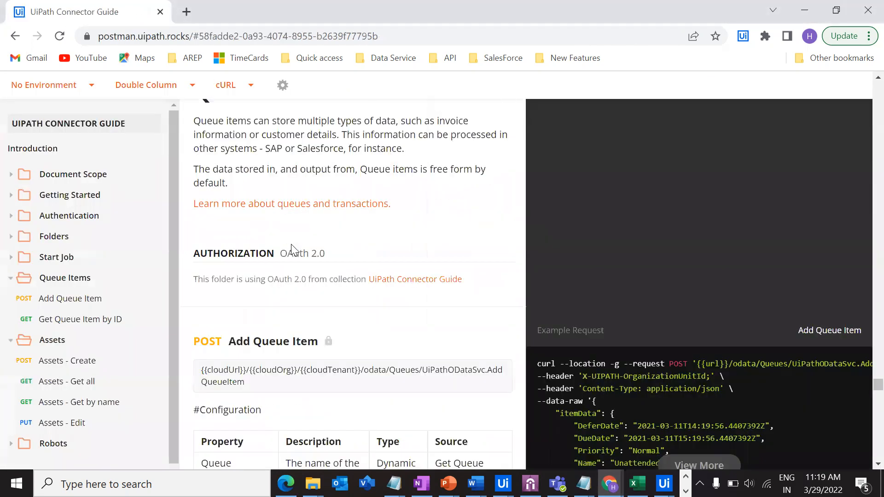
{"action": "triple_click", "coordinate": [306, 341]}
{"action": "scroll", "coordinate": [377, 334], "scroll_direction": "down", "scroll_amount": 12}
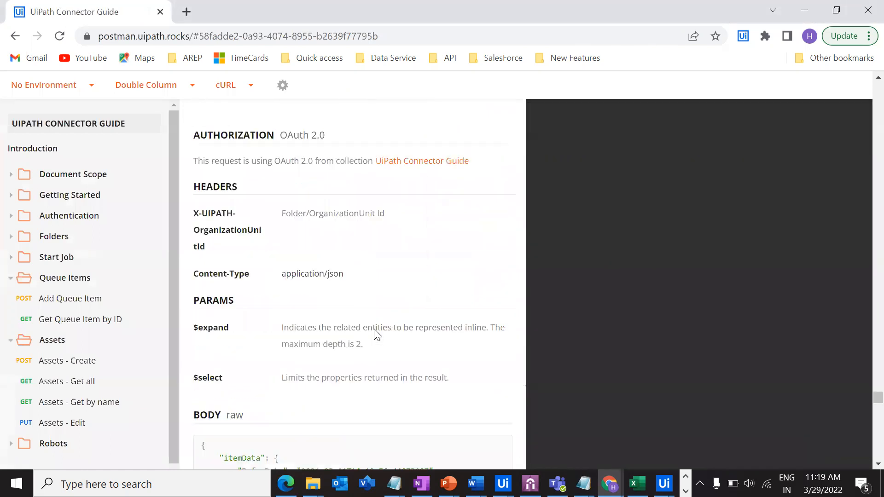
{"action": "scroll", "coordinate": [374, 334], "scroll_direction": "up", "scroll_amount": 6}
{"action": "scroll", "coordinate": [375, 333], "scroll_direction": "down", "scroll_amount": 14}
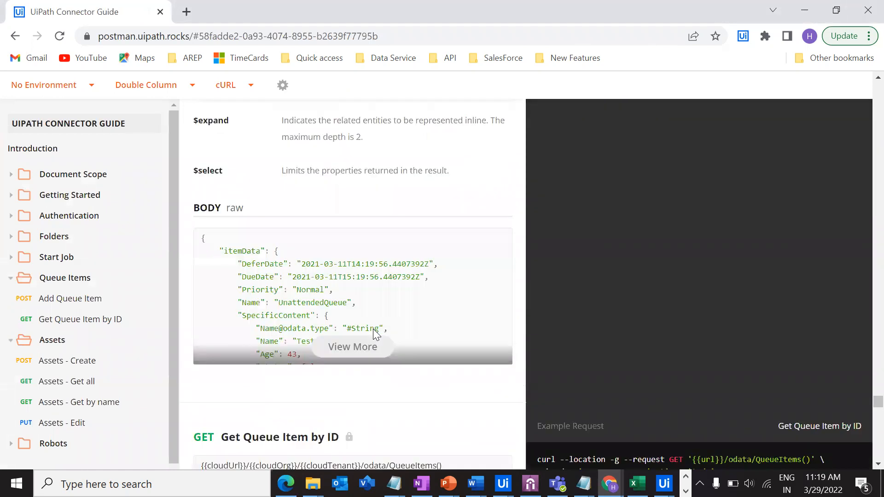
{"action": "left_click_drag", "start_coordinate": [222, 230], "coordinate": [407, 225]}
{"action": "left_click", "coordinate": [408, 226]}
{"action": "scroll", "coordinate": [409, 229], "scroll_direction": "up", "scroll_amount": 8}
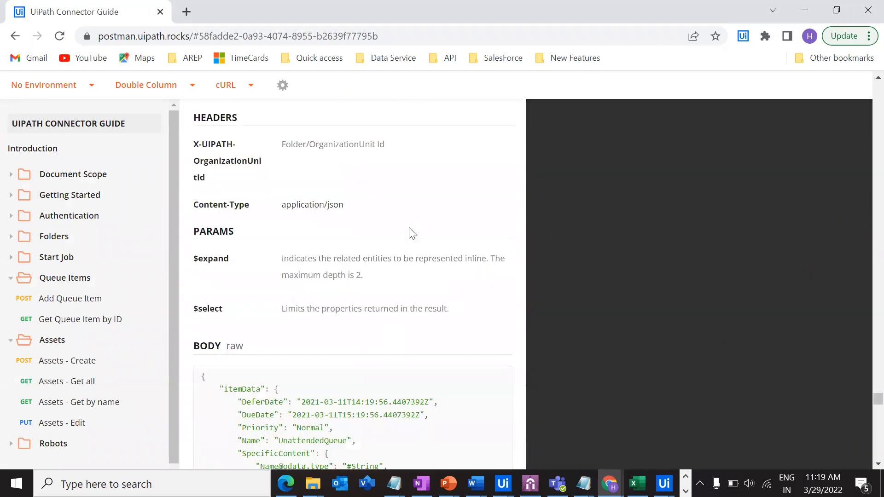
{"action": "scroll", "coordinate": [410, 233], "scroll_direction": "down", "scroll_amount": 5}
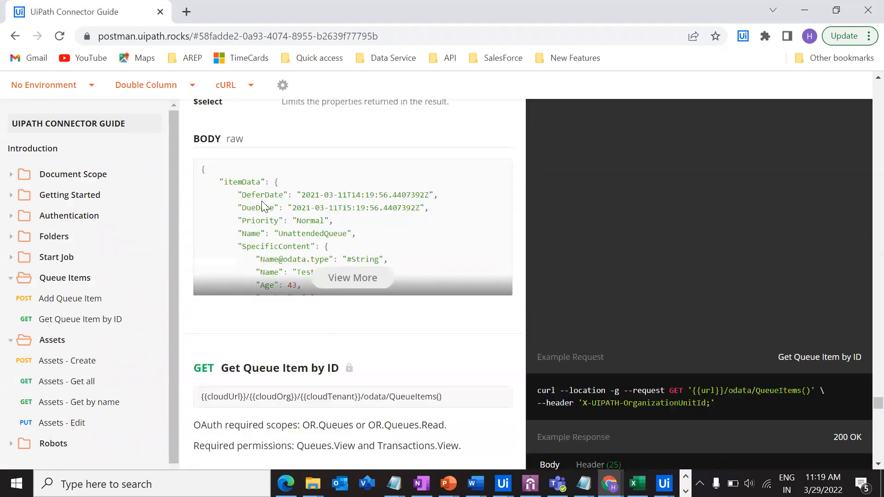
{"action": "left_click", "coordinate": [371, 276]}
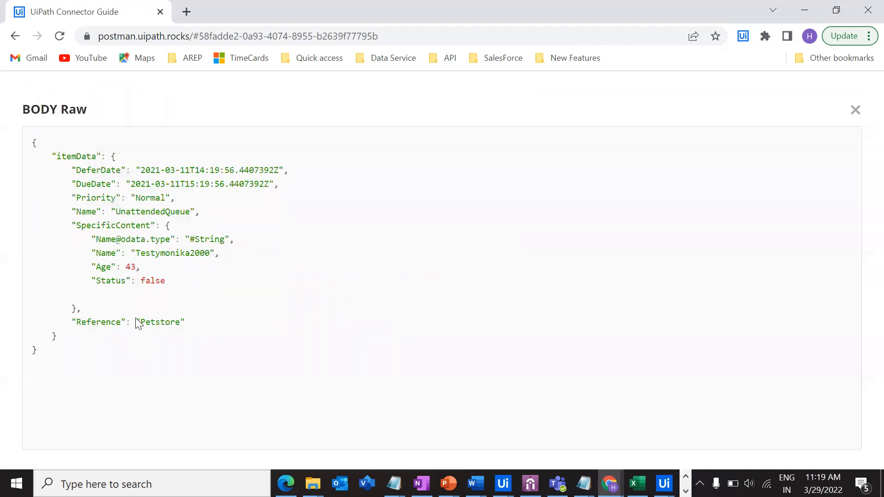
{"action": "left_click", "coordinate": [854, 109]}
- Examine the full example response of the Add Queue Item request in the guide
{"action": "scroll", "coordinate": [410, 264], "scroll_direction": "down", "scroll_amount": 3}
{"action": "scroll", "coordinate": [571, 252], "scroll_direction": "up", "scroll_amount": 5}
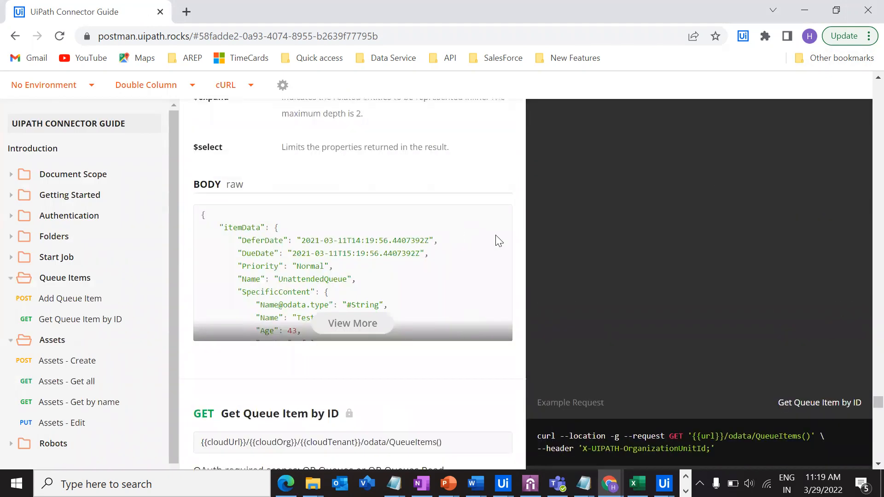
{"action": "scroll", "coordinate": [655, 245], "scroll_direction": "up", "scroll_amount": 10}
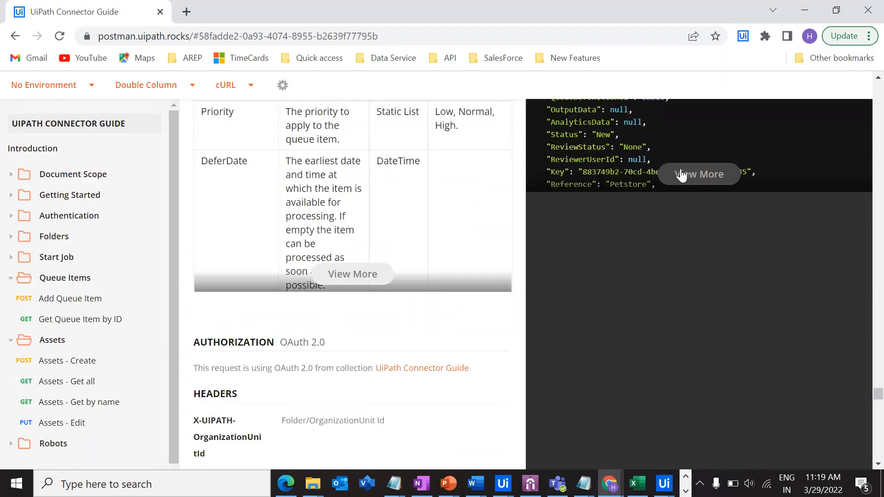
{"action": "left_click", "coordinate": [683, 175]}
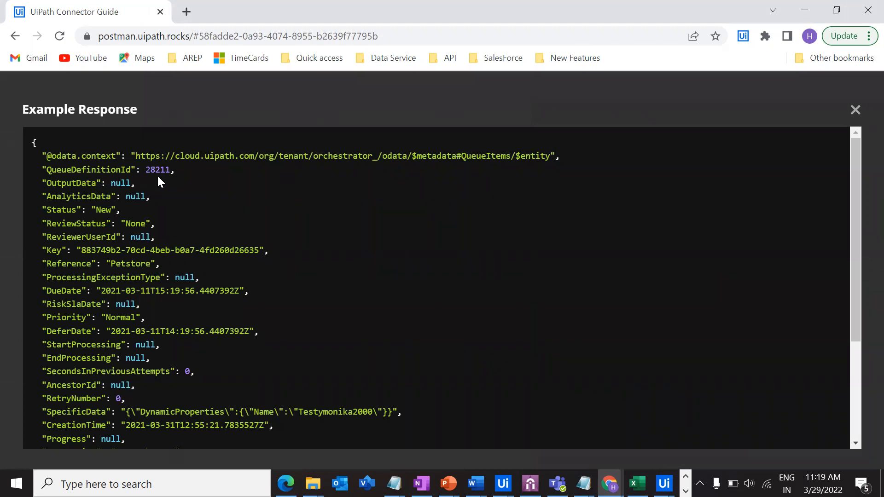
{"action": "left_click", "coordinate": [855, 110]}
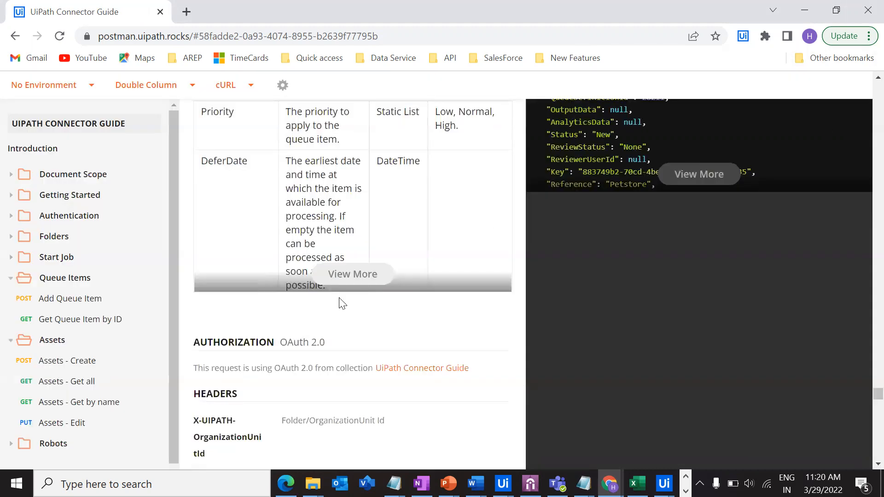
- Copy the endpoint URL of the Get Queue Item by ID request from the guide
{"action": "scroll", "coordinate": [342, 302], "scroll_direction": "down", "scroll_amount": 6}
{"action": "scroll", "coordinate": [341, 299], "scroll_direction": "down", "scroll_amount": 3}
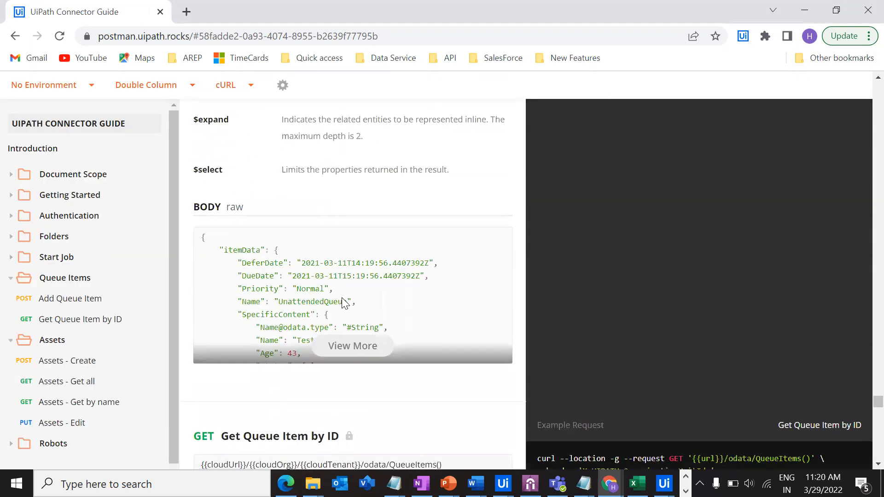
{"action": "scroll", "coordinate": [342, 303], "scroll_direction": "down", "scroll_amount": 4}
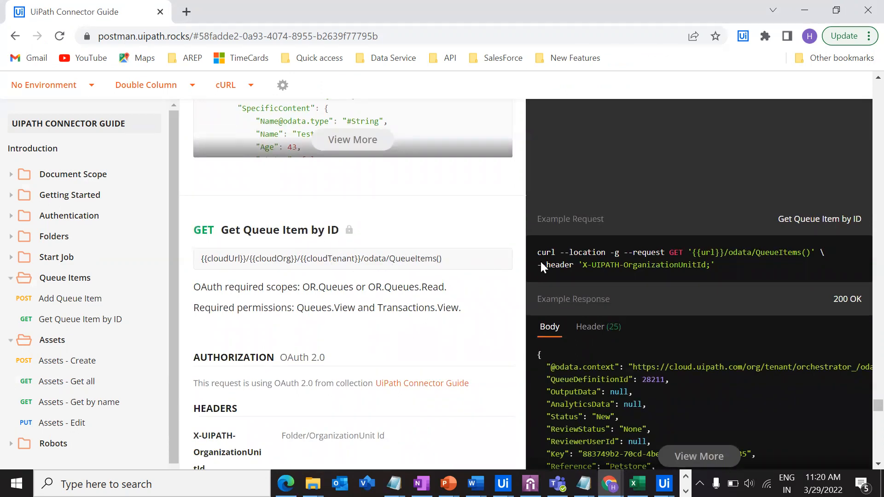
{"action": "mouse_move", "coordinate": [864, 253]}
{"action": "left_click_drag", "start_coordinate": [450, 262], "coordinate": [190, 267]}
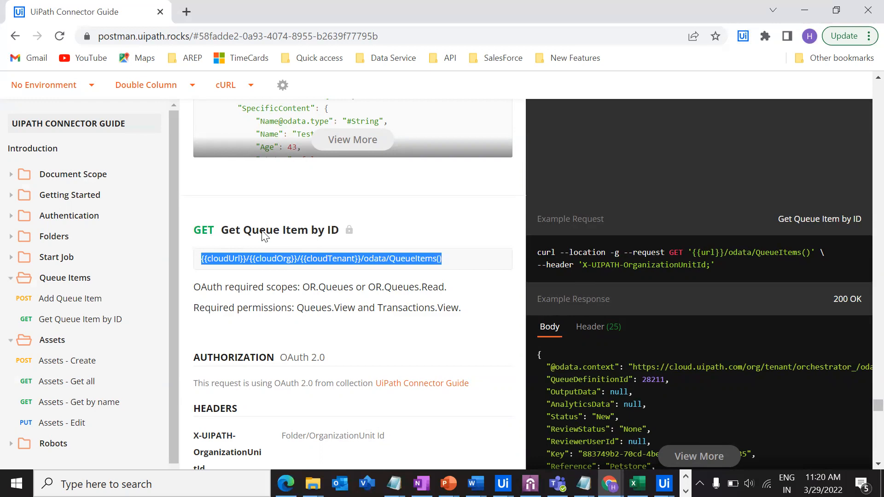
- Switch back to Postman and create a new GET request with the copied URL, trimmed to /odata/QueueItems()
{"action": "left_click", "coordinate": [609, 484]}
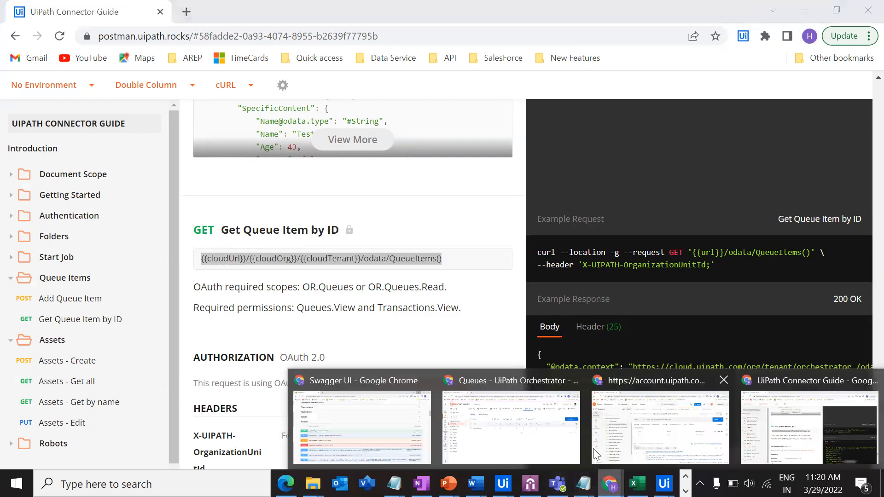
{"action": "left_click", "coordinate": [631, 420]}
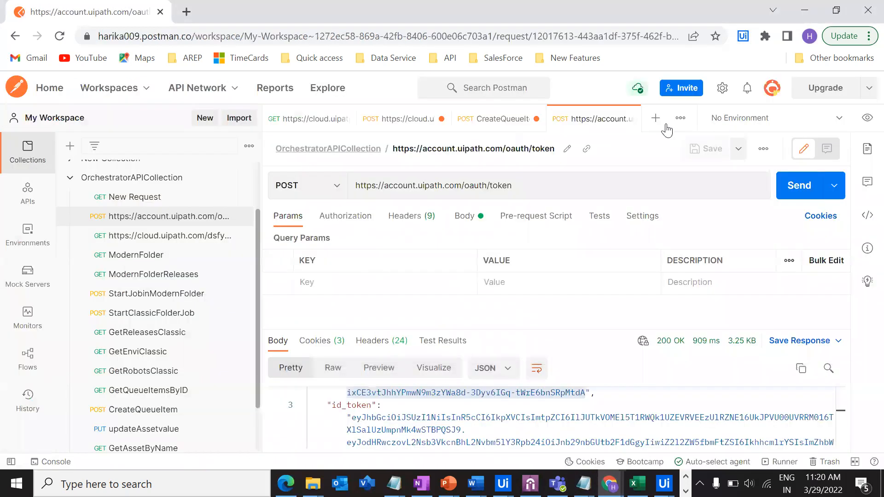
{"action": "left_click", "coordinate": [655, 118]}
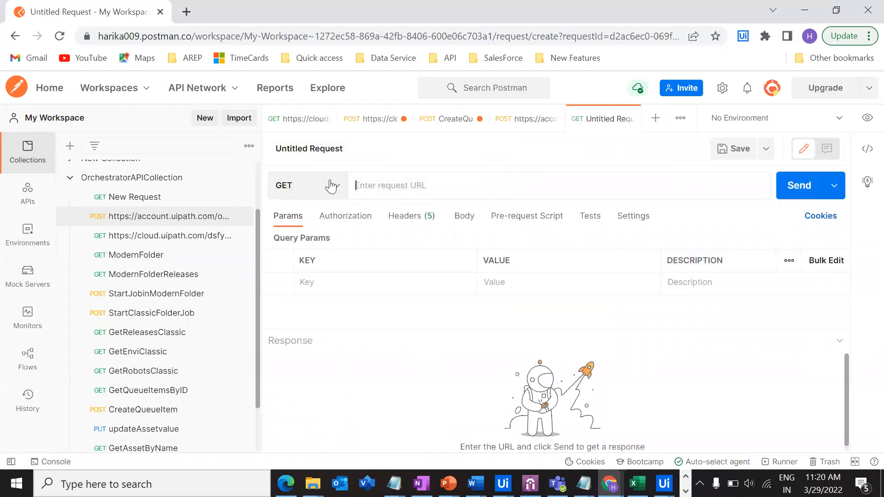
{"action": "key", "text": "ctrl+v"}
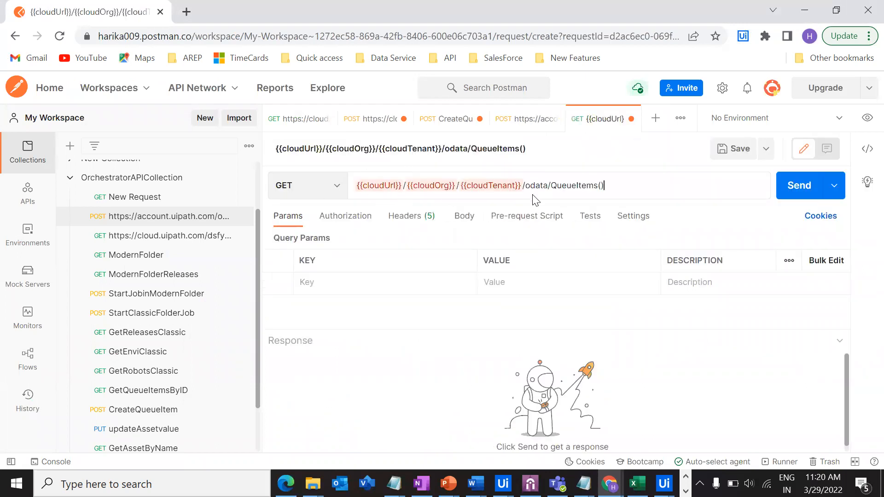
{"action": "left_click_drag", "start_coordinate": [522, 184], "coordinate": [356, 184]}
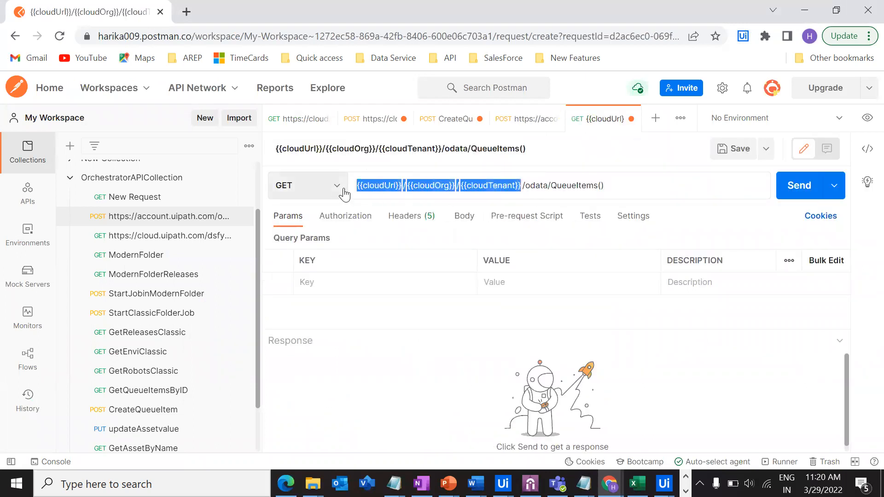
{"action": "key", "text": "BackSpace"}
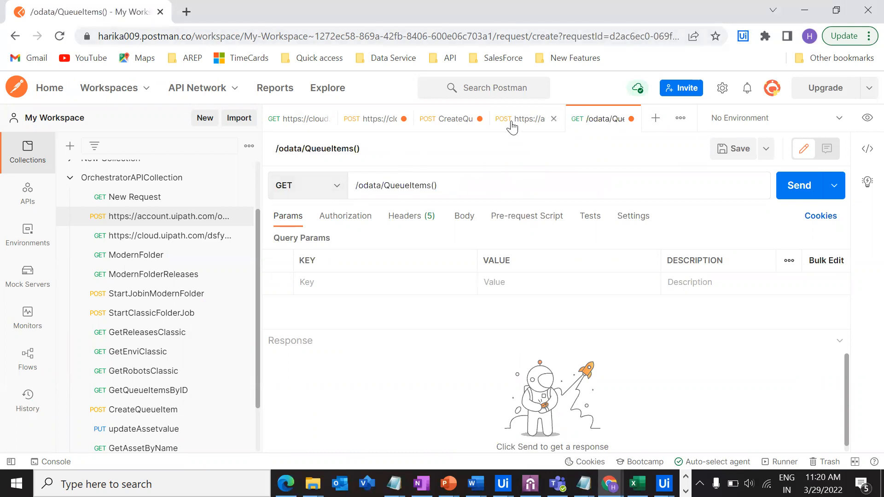
{"action": "left_click", "coordinate": [511, 120]}
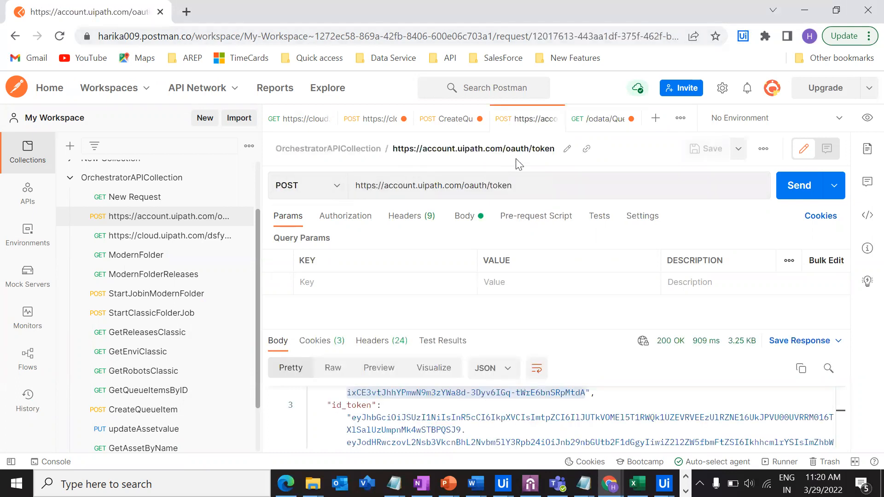
{"action": "left_click", "coordinate": [443, 119]}
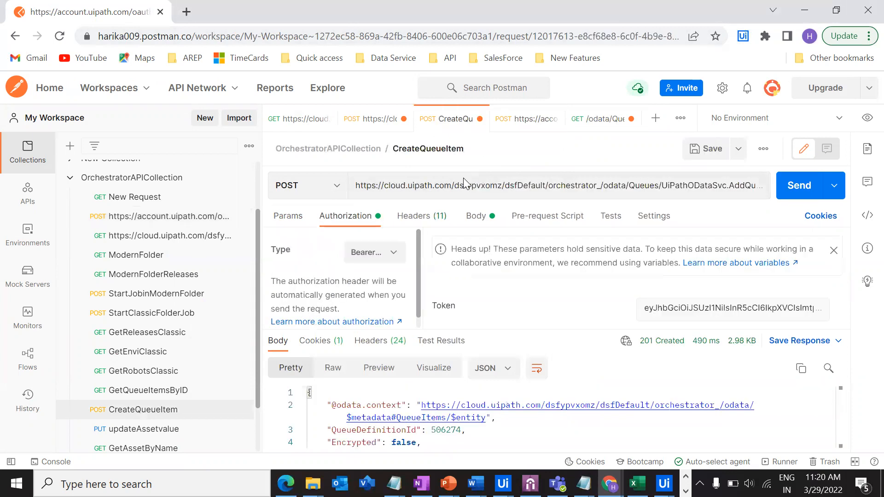
{"action": "left_click_drag", "start_coordinate": [605, 180], "coordinate": [253, 181]}
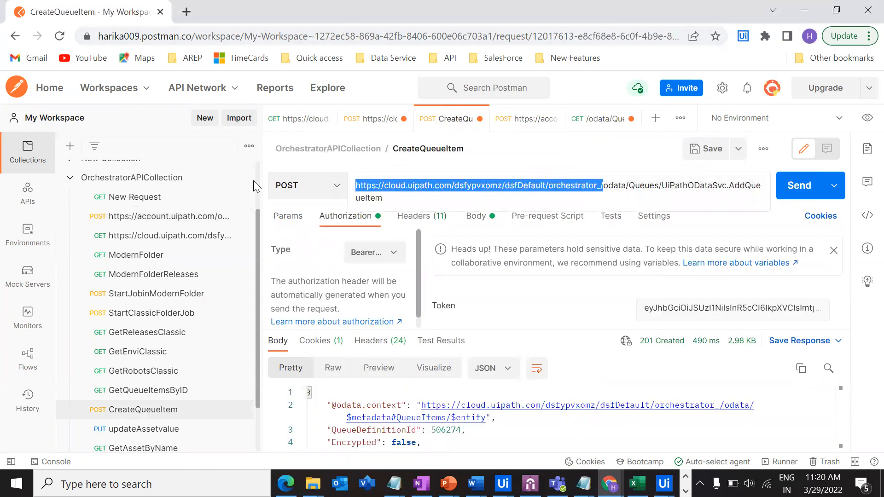
{"action": "left_click", "coordinate": [598, 118]}
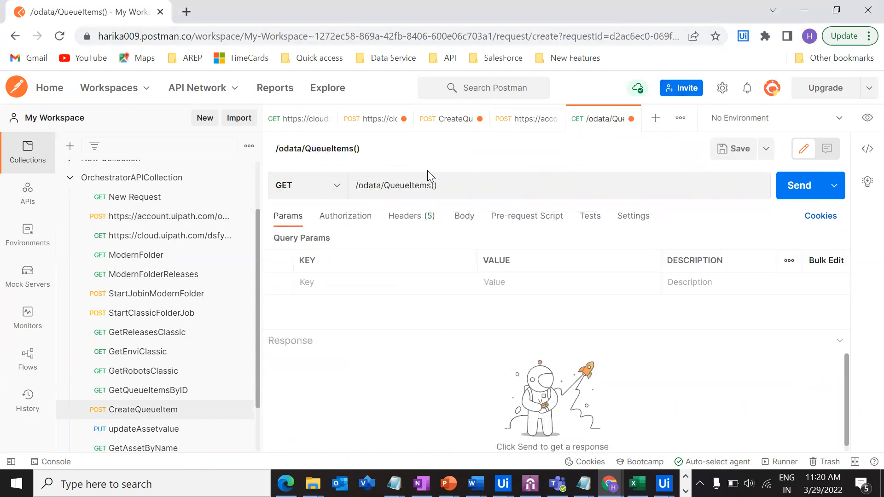
{"action": "left_click", "coordinate": [355, 184]}
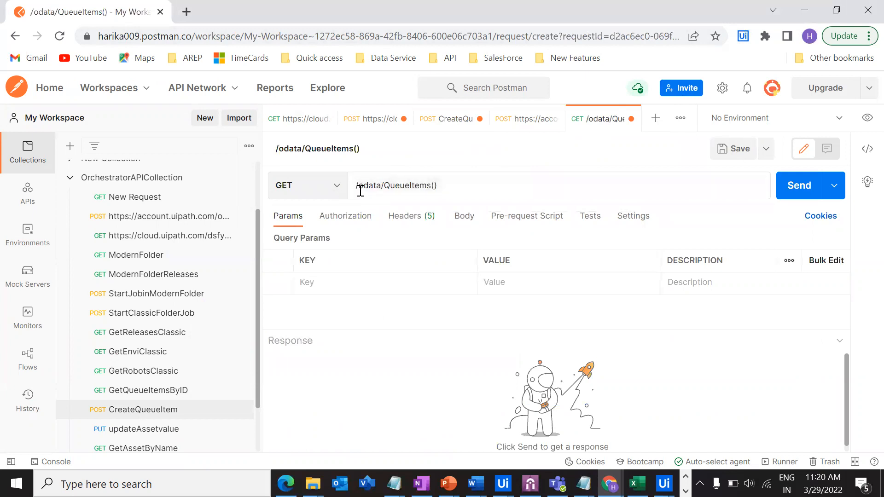
{"action": "key", "text": "ctrl+v"}
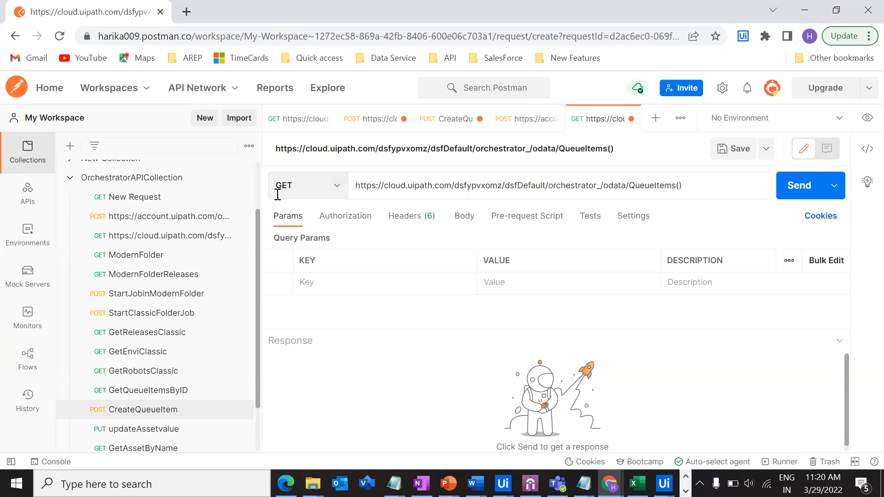
{"action": "left_click_drag", "start_coordinate": [689, 185], "coordinate": [299, 186]}
{"action": "left_click", "coordinate": [506, 186]}
- Switch to the UiPath Connector Guide and check the OAuth scopes required for Get Queue Item by ID
{"action": "left_click", "coordinate": [804, 10]}
{"action": "left_click", "coordinate": [321, 310]}
{"action": "scroll", "coordinate": [207, 318], "scroll_direction": "down", "scroll_amount": 2}
{"action": "left_click_drag", "start_coordinate": [200, 220], "coordinate": [294, 223]}
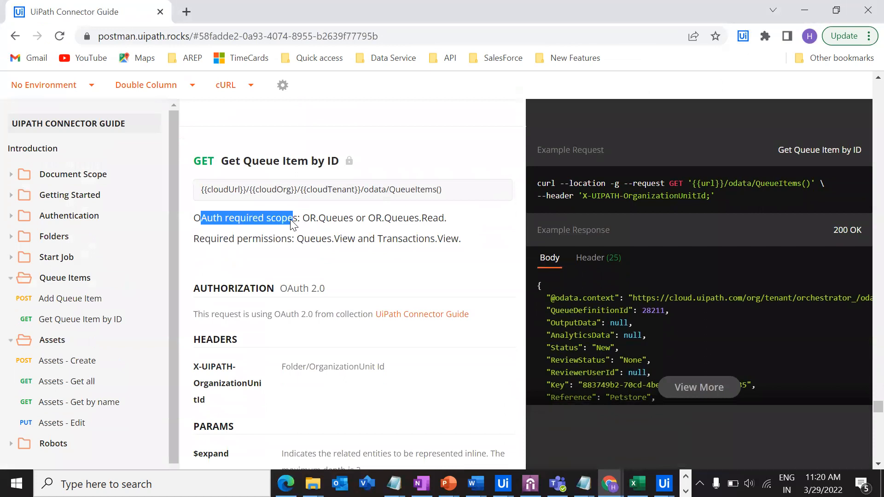
{"action": "left_click", "coordinate": [348, 225]}
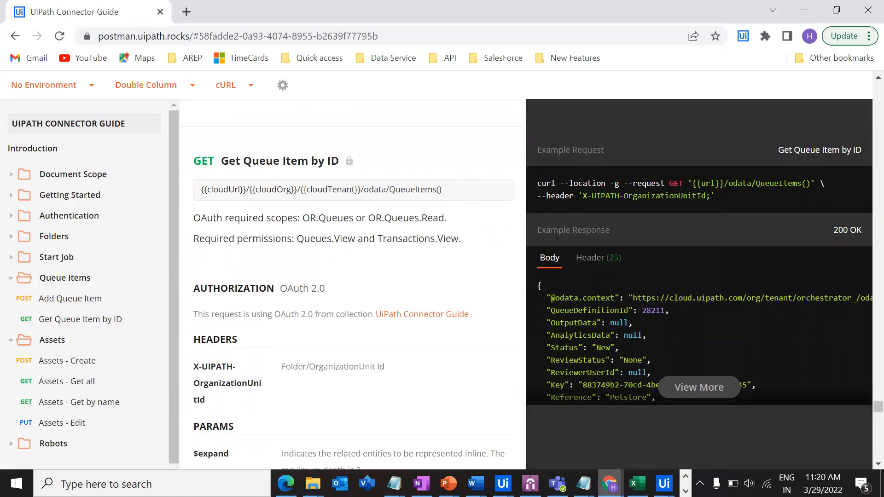
- Switch back to Postman and set the QueueItems() request's authorization type to Bearer Token
{"action": "left_click", "coordinate": [609, 483]}
{"action": "left_click", "coordinate": [637, 443]}
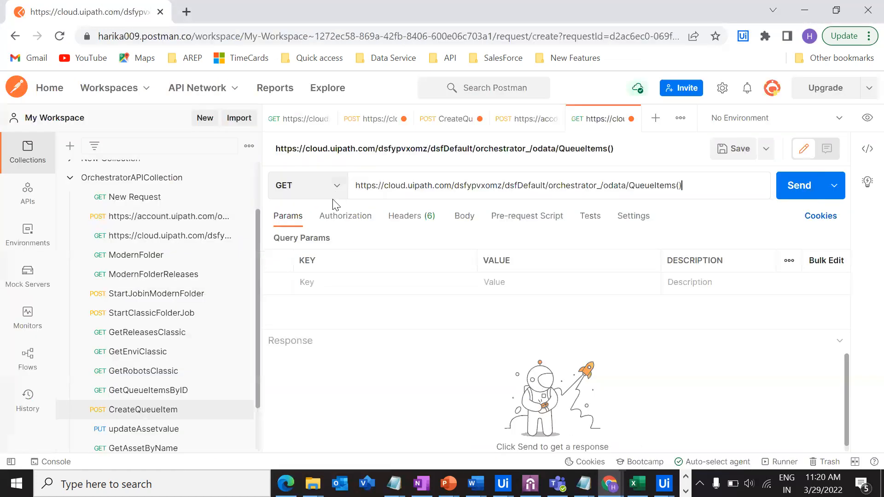
{"action": "left_click", "coordinate": [345, 216]}
{"action": "left_click", "coordinate": [374, 251]}
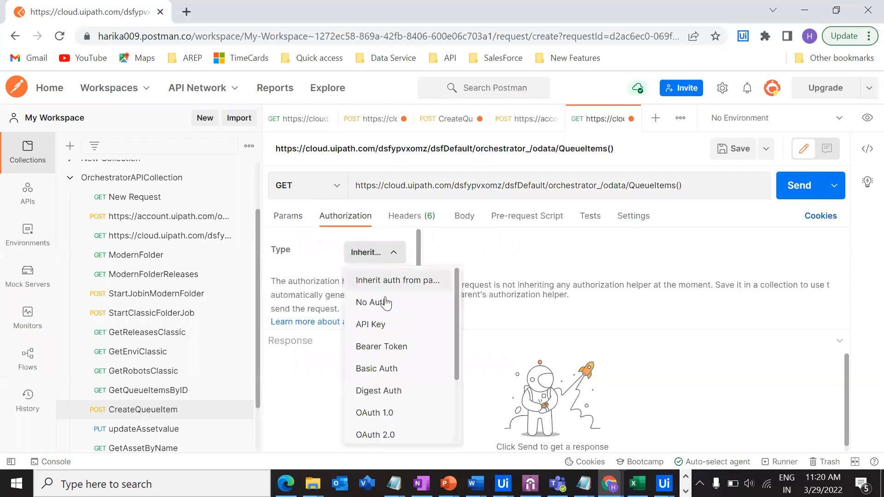
{"action": "left_click", "coordinate": [369, 343]}
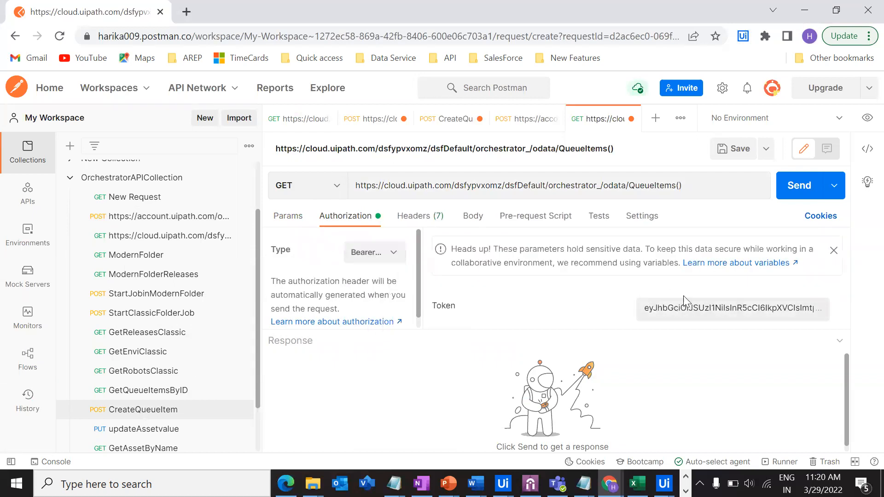
- Copy the header name X-UIPATH-OrganizationUnitId from the UiPath Connector Guide and add it as a header key of the Postman request
{"action": "left_click", "coordinate": [609, 483]}
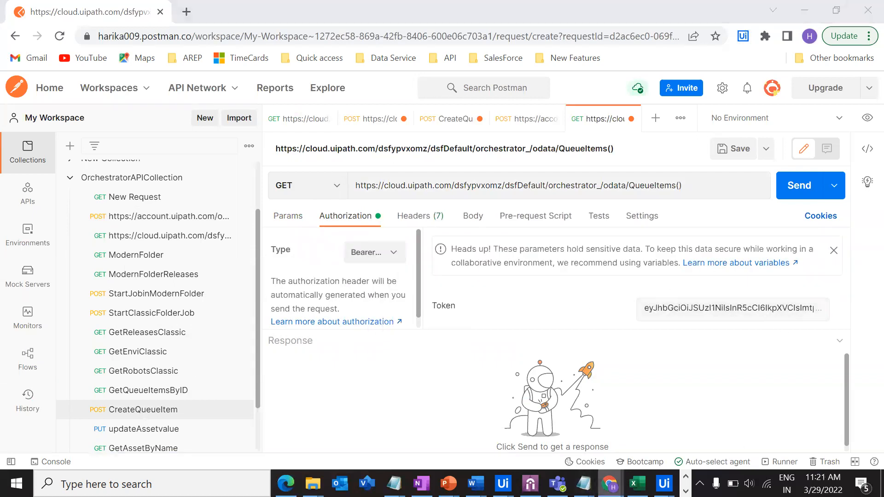
{"action": "left_click", "coordinate": [757, 420]}
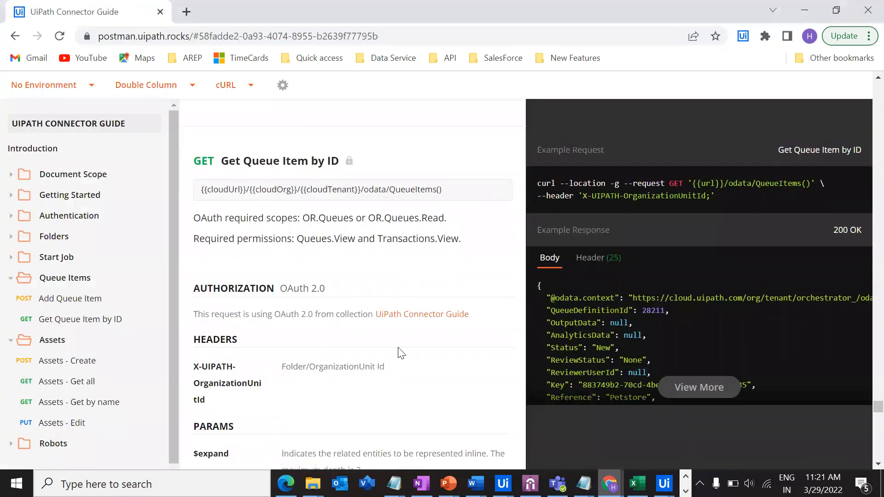
{"action": "scroll", "coordinate": [357, 281], "scroll_direction": "down", "scroll_amount": 3}
{"action": "left_click_drag", "start_coordinate": [220, 267], "coordinate": [204, 228]}
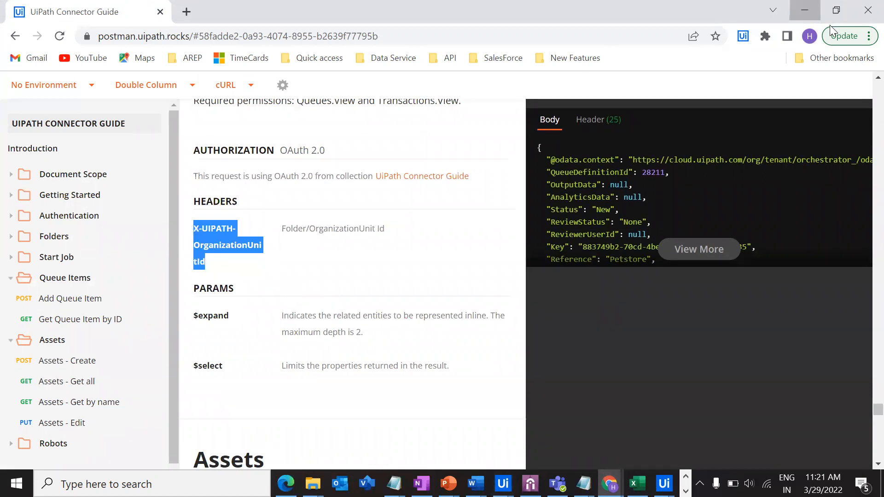
{"action": "left_click", "coordinate": [804, 10]}
{"action": "left_click", "coordinate": [423, 220]}
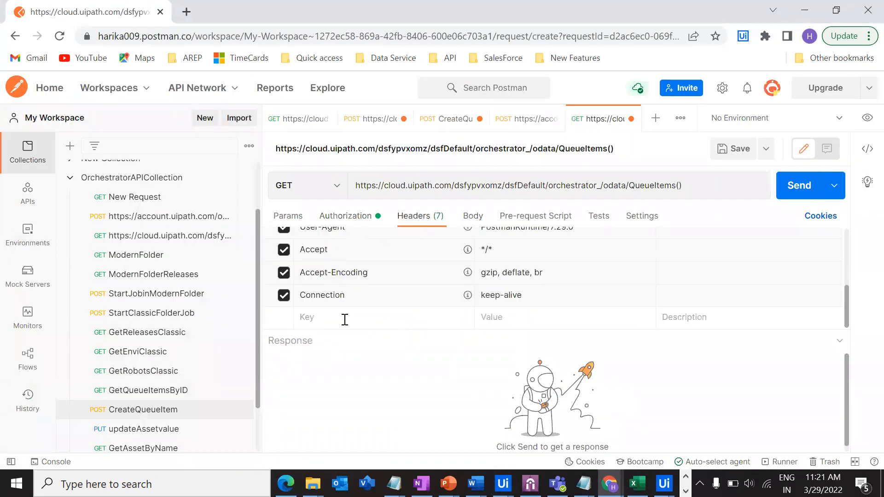
{"action": "left_click", "coordinate": [345, 318]}
{"action": "key", "text": "ctrl+v"}
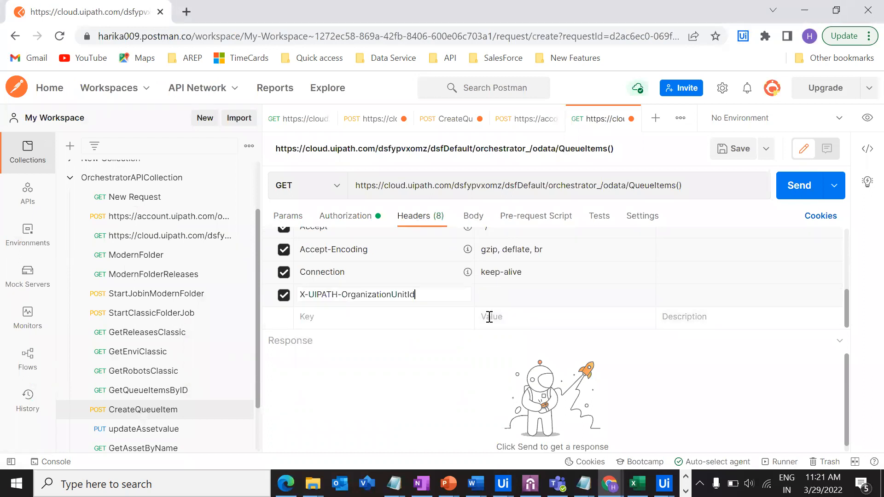
{"action": "left_click", "coordinate": [507, 291]}
- Switch to the UiPath Connector Guide and check which value the X-UIPATH-OrganizationUnitId header expects
{"action": "left_click", "coordinate": [804, 10]}
{"action": "left_click", "coordinate": [611, 483]}
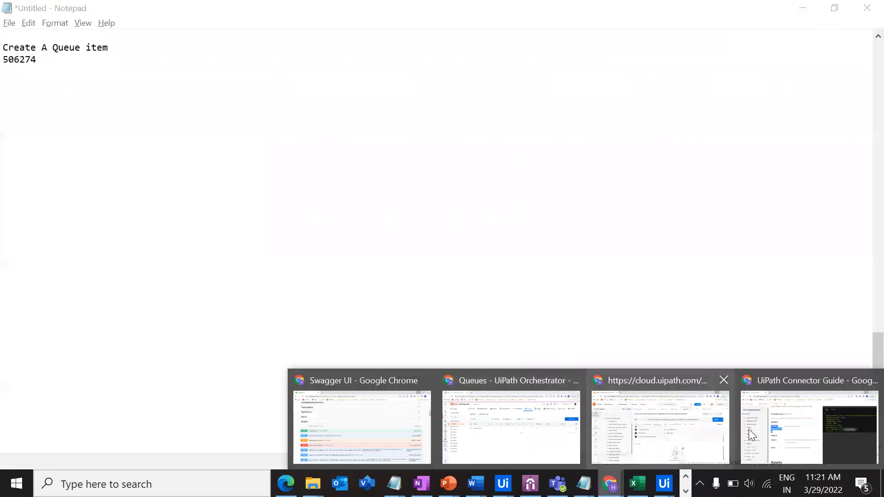
{"action": "left_click", "coordinate": [755, 430]}
{"action": "left_click", "coordinate": [344, 256]}
{"action": "left_click_drag", "start_coordinate": [285, 233], "coordinate": [394, 233]}
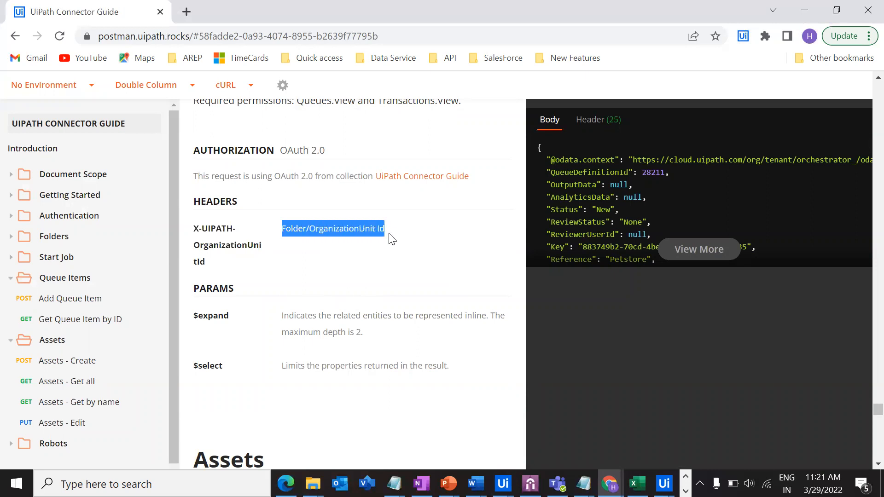
{"action": "left_click", "coordinate": [390, 238]}
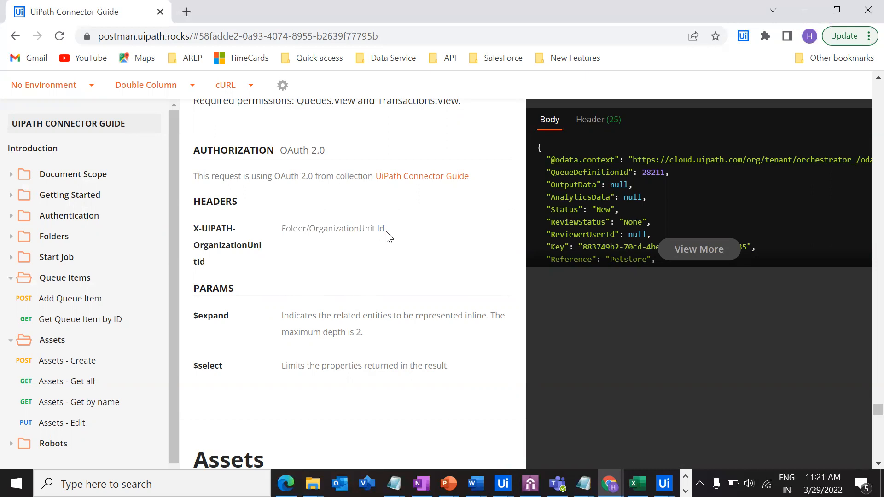
{"action": "left_click", "coordinate": [804, 10]}
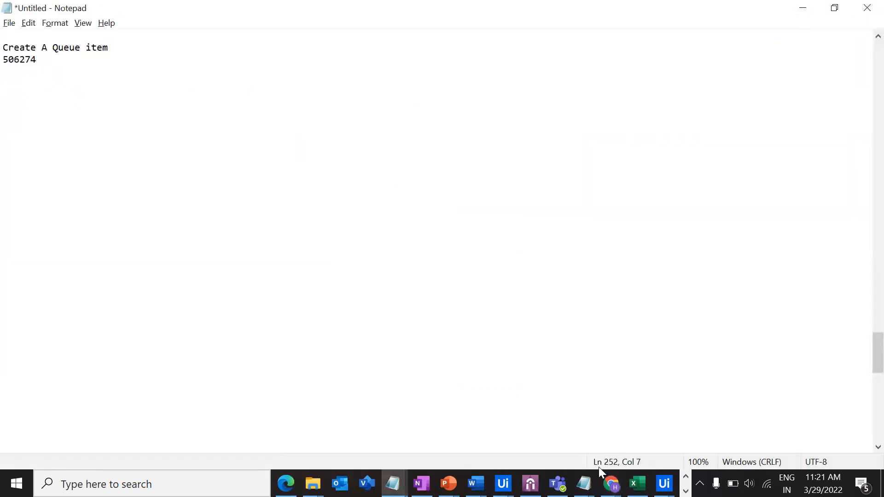
- Switch to UiPath Orchestrator and check which folder contains the APITestQueue queue
{"action": "mouse_move", "coordinate": [612, 483]}
{"action": "left_click", "coordinate": [518, 452]}
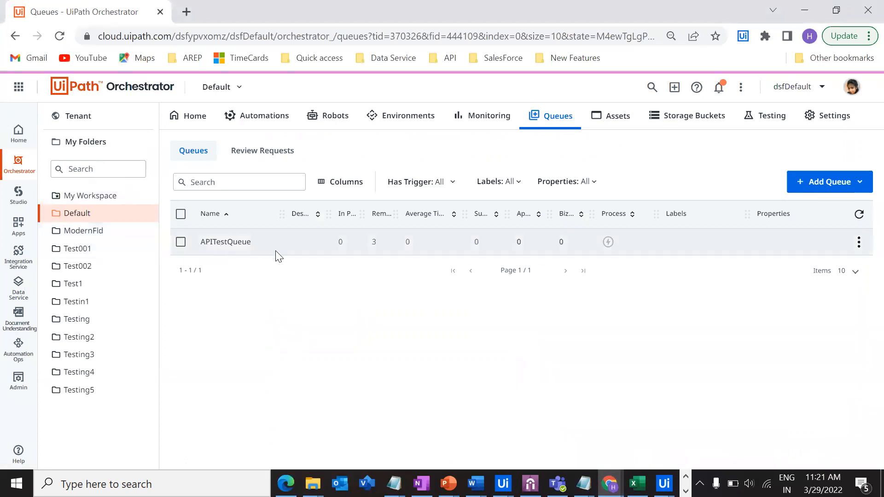
{"action": "double_click", "coordinate": [224, 245]}
{"action": "left_click", "coordinate": [235, 313]}
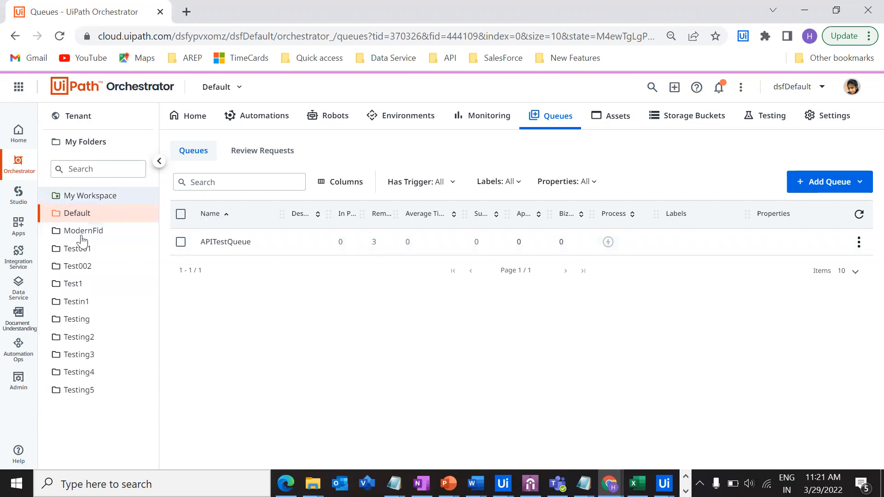
{"action": "left_click", "coordinate": [804, 11]}
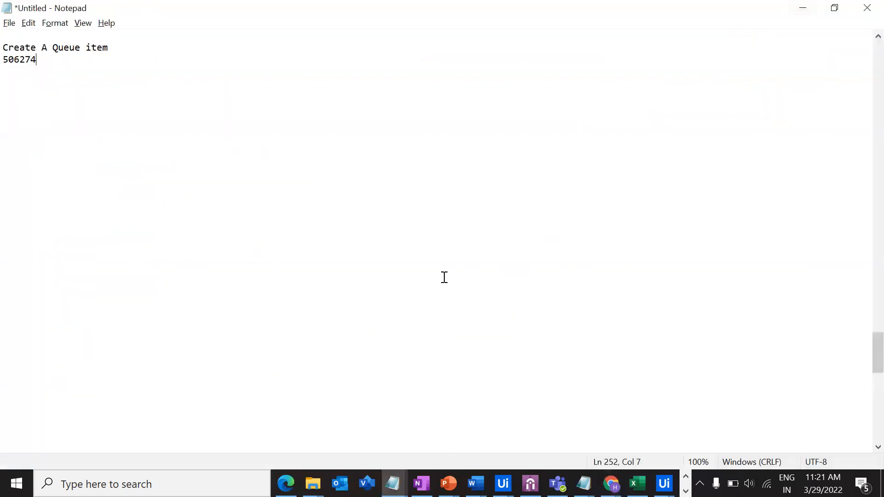
- Switch back to Postman and set the X-UIPATH-OrganizationUnitId header's value to Default/
{"action": "left_click", "coordinate": [610, 483]}
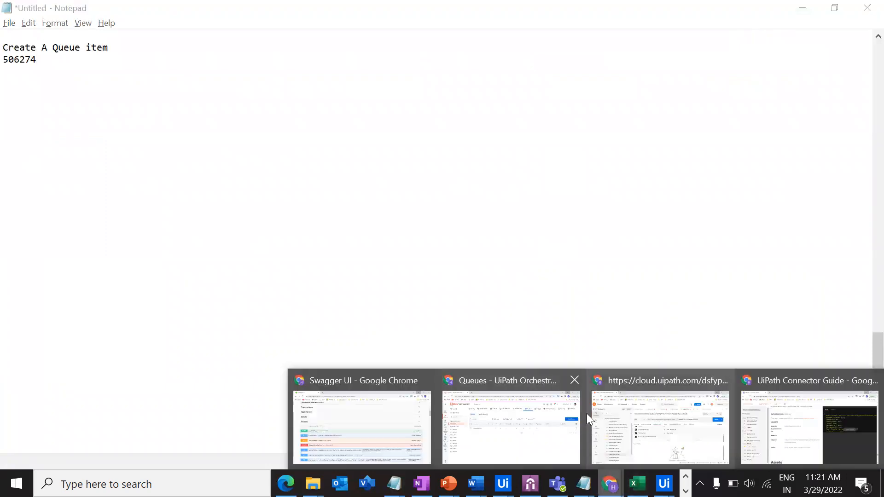
{"action": "left_click", "coordinate": [634, 433]}
{"action": "left_click", "coordinate": [515, 298]}
{"action": "type", "text": "Default/"}
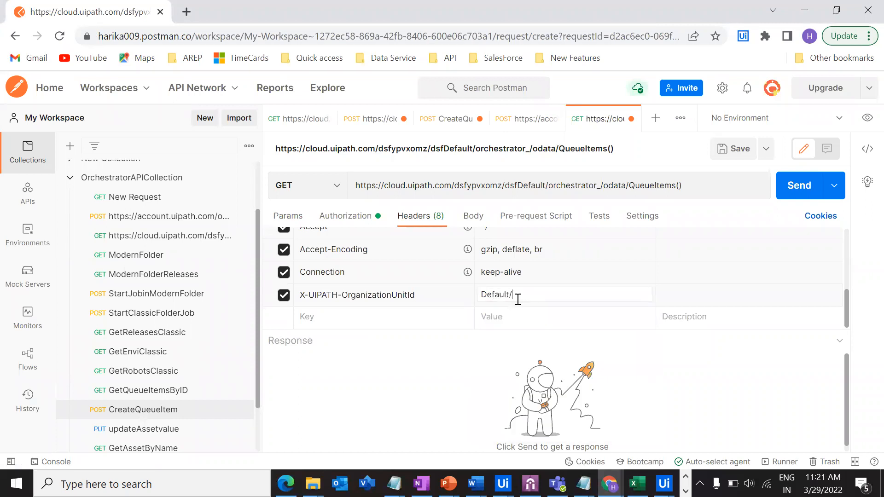
{"action": "left_click_drag", "start_coordinate": [513, 294], "coordinate": [474, 293]}
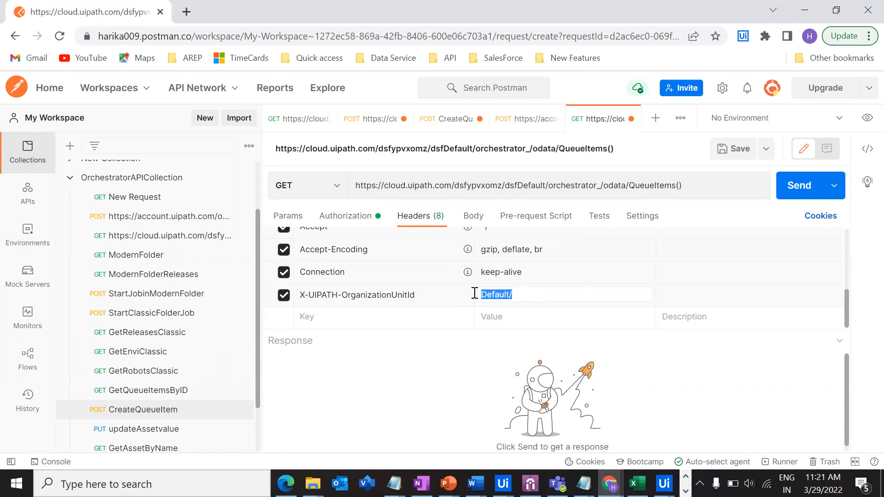
{"action": "left_click", "coordinate": [508, 294]}
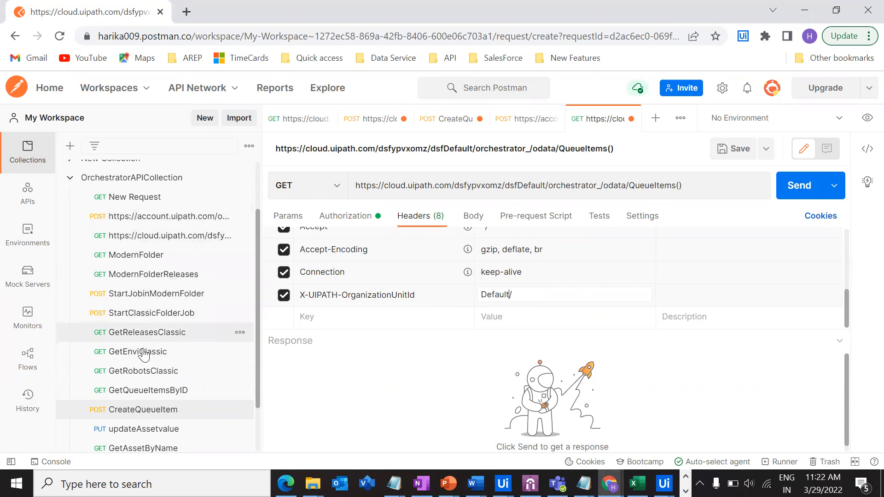
- Open the saved /odata/folders GET request and examine its URL and the Default folder's entry in the response
{"action": "scroll", "coordinate": [156, 417], "scroll_direction": "down", "scroll_amount": 2}
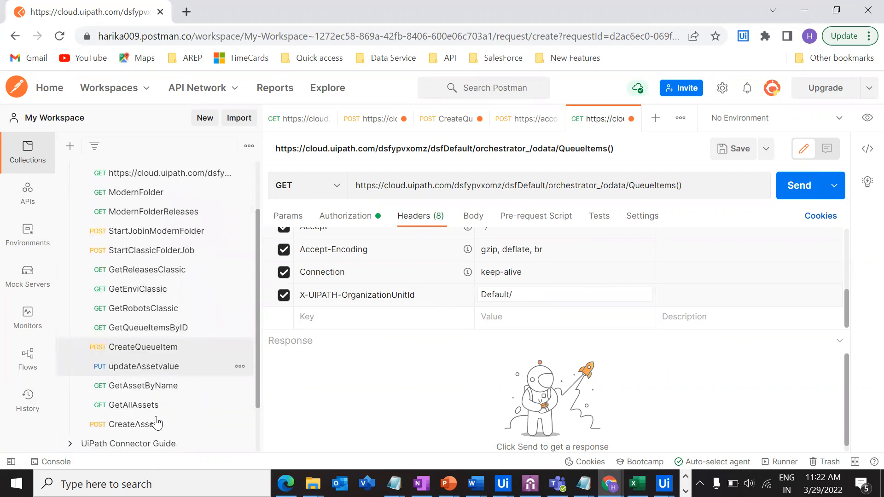
{"action": "scroll", "coordinate": [147, 359], "scroll_direction": "up", "scroll_amount": 4}
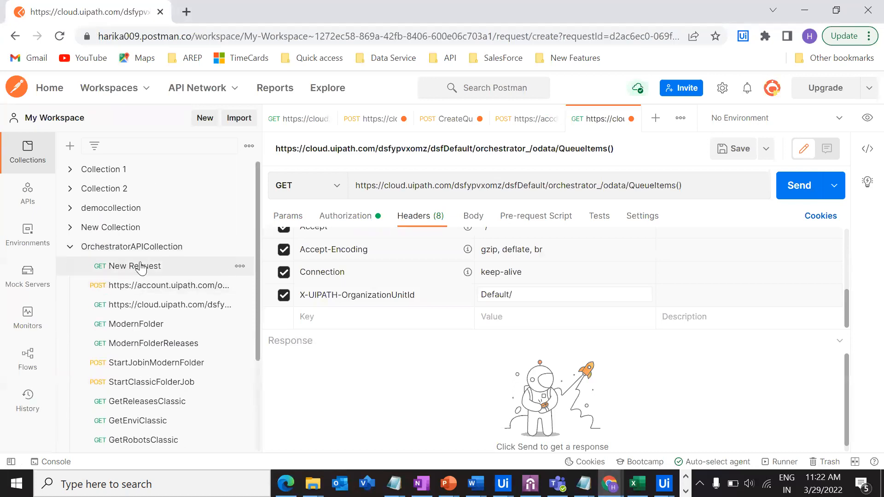
{"action": "left_click", "coordinate": [145, 311]}
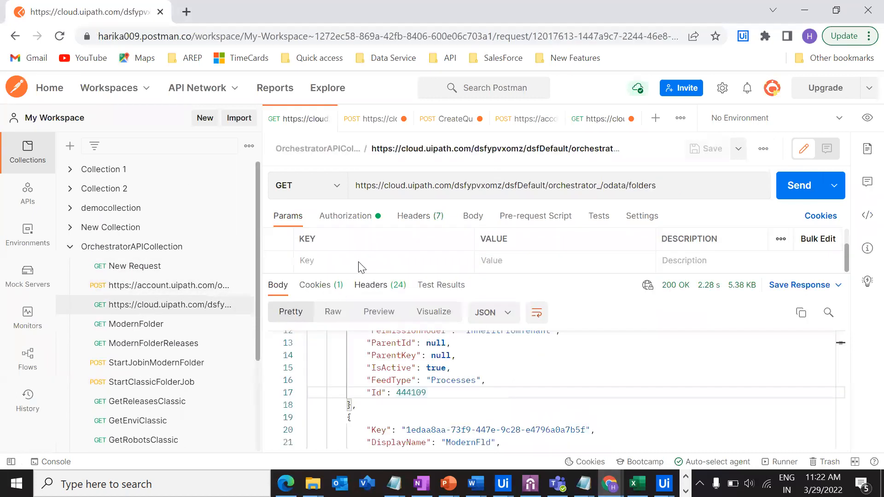
{"action": "left_click", "coordinate": [656, 192]}
{"action": "left_click", "coordinate": [451, 185], "text": "shift"}
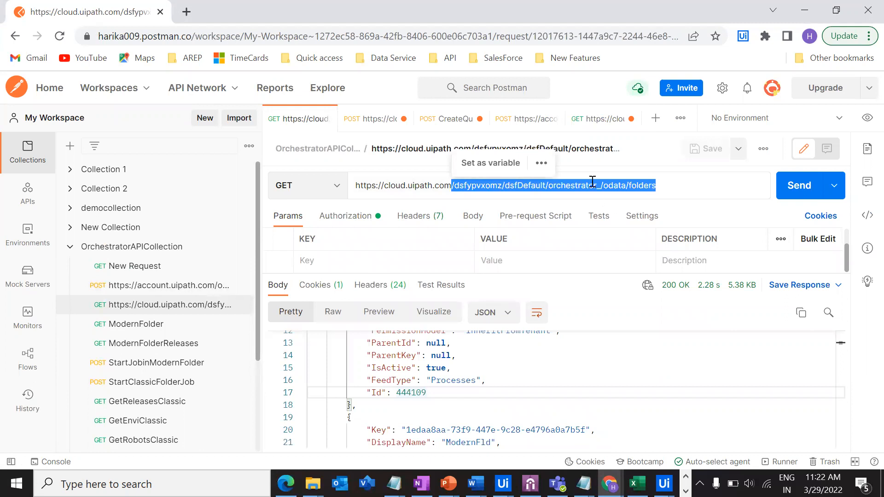
{"action": "scroll", "coordinate": [517, 382], "scroll_direction": "up", "scroll_amount": 4}
{"action": "left_click", "coordinate": [573, 385]}
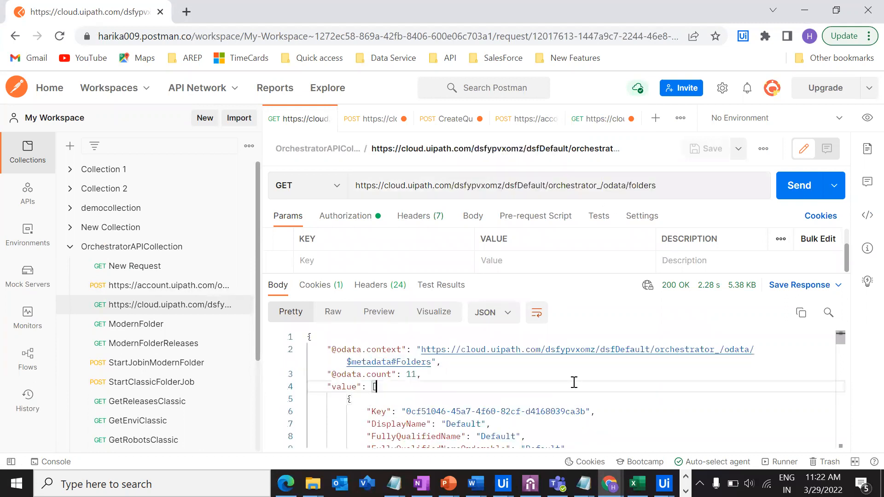
{"action": "scroll", "coordinate": [573, 382], "scroll_direction": "down", "scroll_amount": 1}
{"action": "left_click_drag", "start_coordinate": [377, 384], "coordinate": [486, 384]}
{"action": "double_click", "coordinate": [496, 384]}
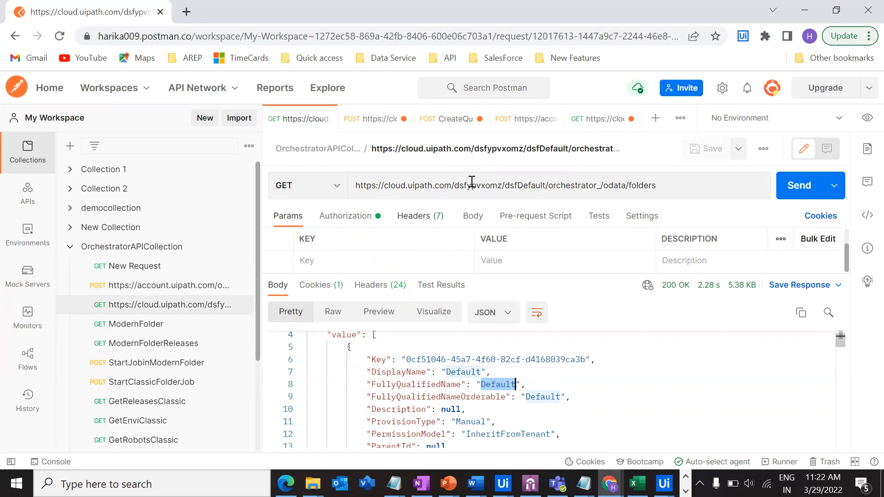
- Return to the QueueItems request, then check the X-UIPATH-OrganizationUnitId value format in the UiPath Connector Guide
{"action": "left_click", "coordinate": [581, 121]}
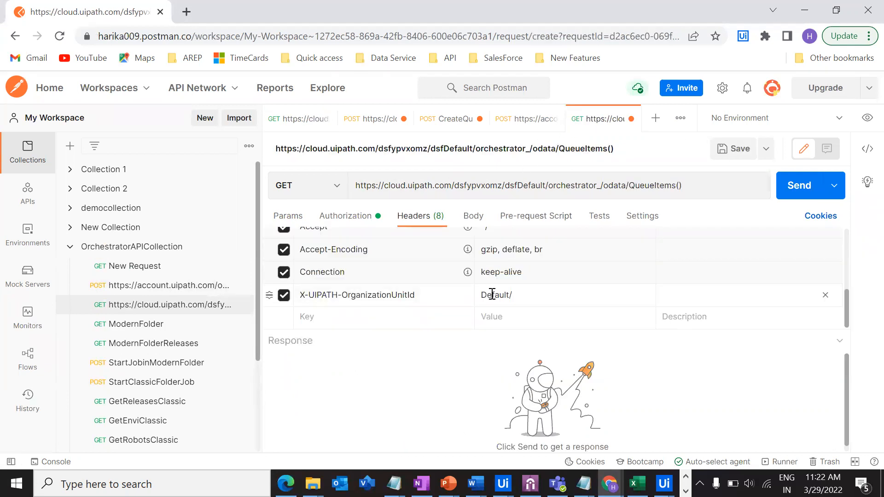
{"action": "left_click", "coordinate": [551, 300]}
{"action": "mouse_move", "coordinate": [609, 483]}
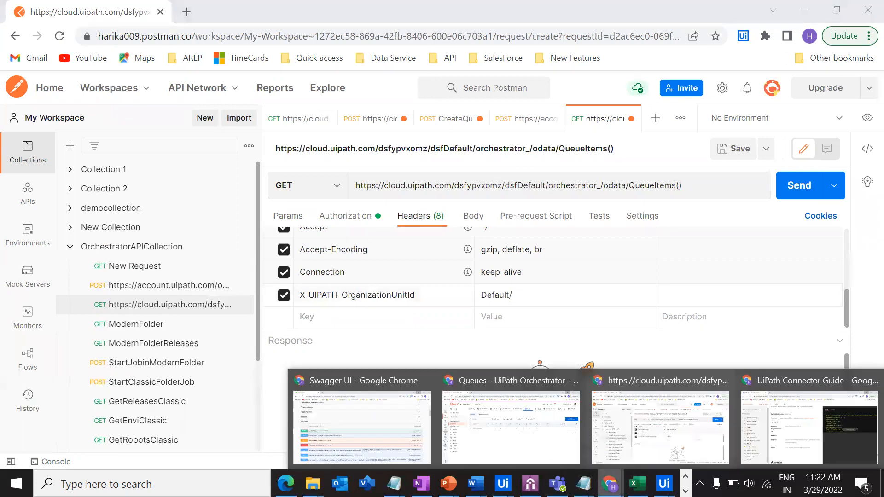
{"action": "left_click", "coordinate": [775, 433]}
{"action": "left_click_drag", "start_coordinate": [385, 229], "coordinate": [295, 234]}
{"action": "left_click", "coordinate": [407, 245]}
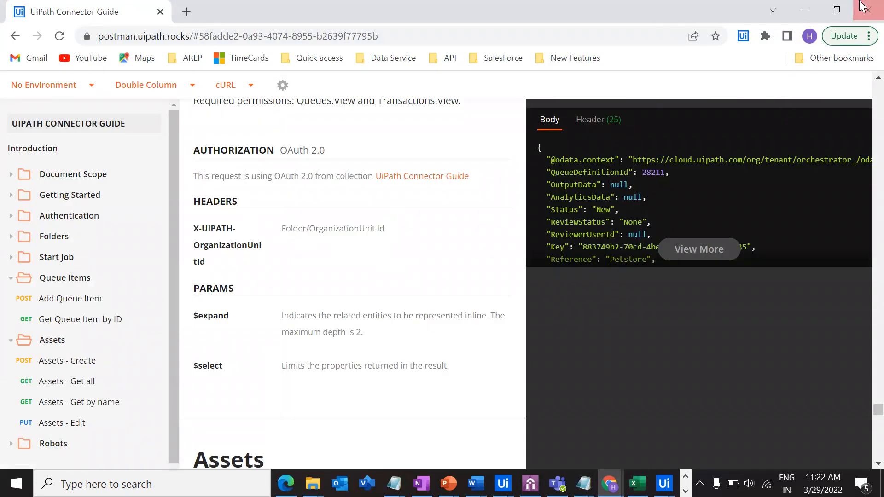
- Switch back to Postman and find the QueueDefinitionId in the CreateQueueItem request's response
{"action": "left_click", "coordinate": [610, 483]}
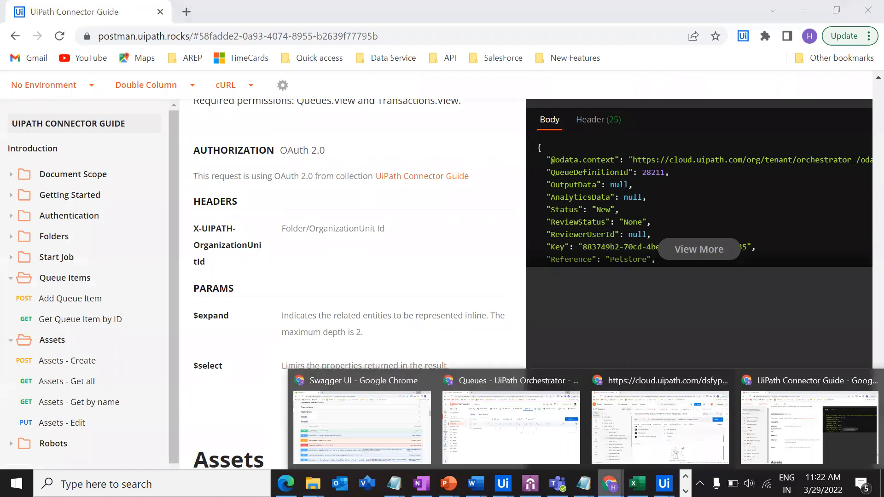
{"action": "left_click", "coordinate": [663, 428]}
{"action": "left_click", "coordinate": [524, 119]}
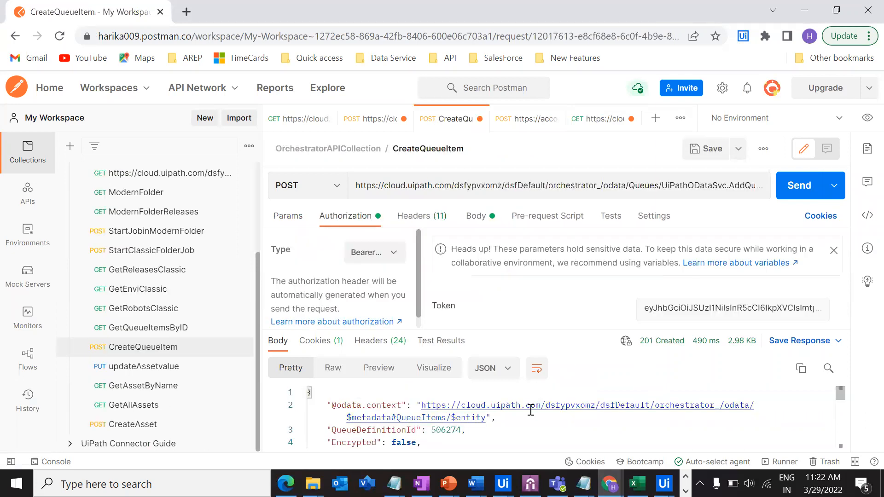
{"action": "scroll", "coordinate": [570, 322], "scroll_direction": "down", "scroll_amount": 3}
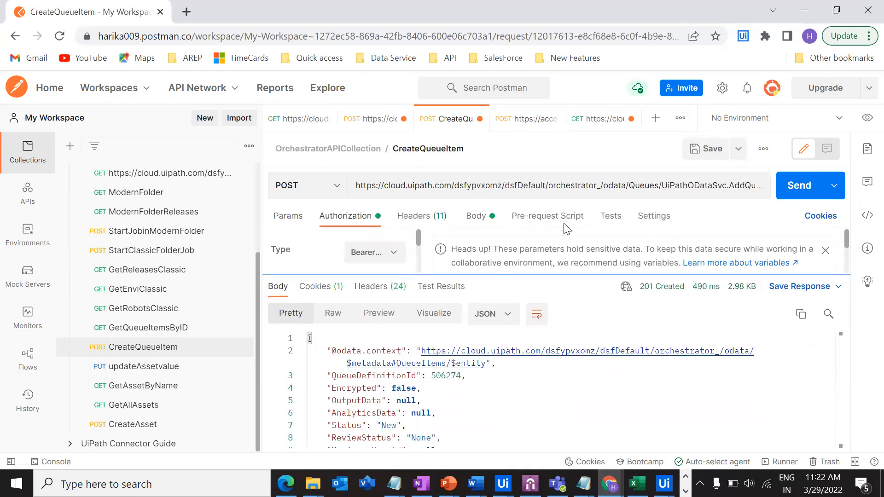
{"action": "left_click_drag", "start_coordinate": [339, 330], "coordinate": [458, 330]}
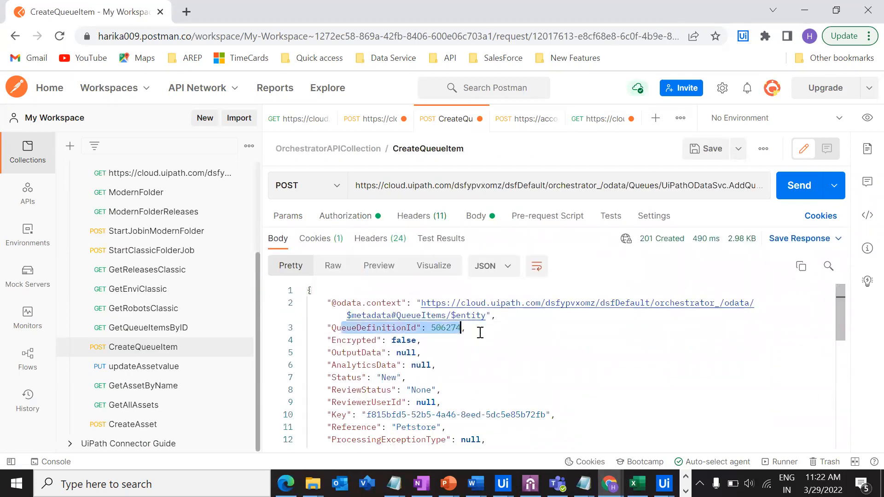
{"action": "left_click", "coordinate": [478, 330]}
{"action": "double_click", "coordinate": [443, 330]}
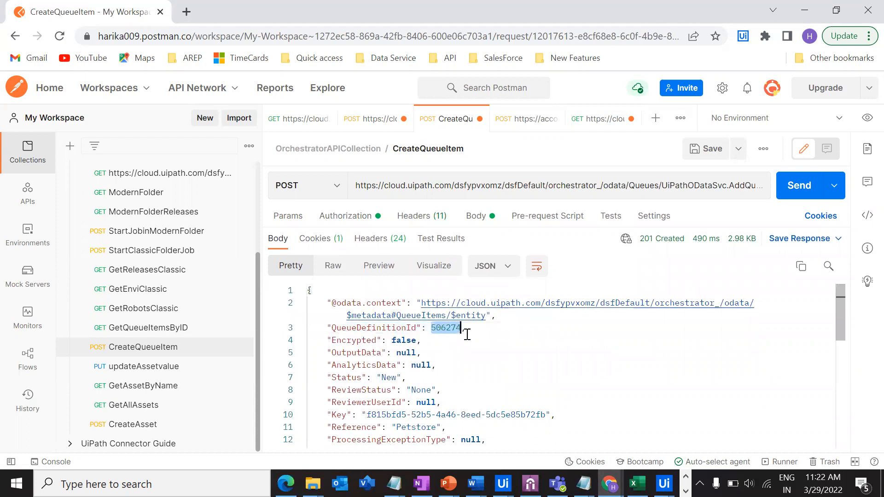
- Switch to Notepad and check the queue ID noted under "Create A Queue item"
{"action": "left_click", "coordinate": [394, 483]}
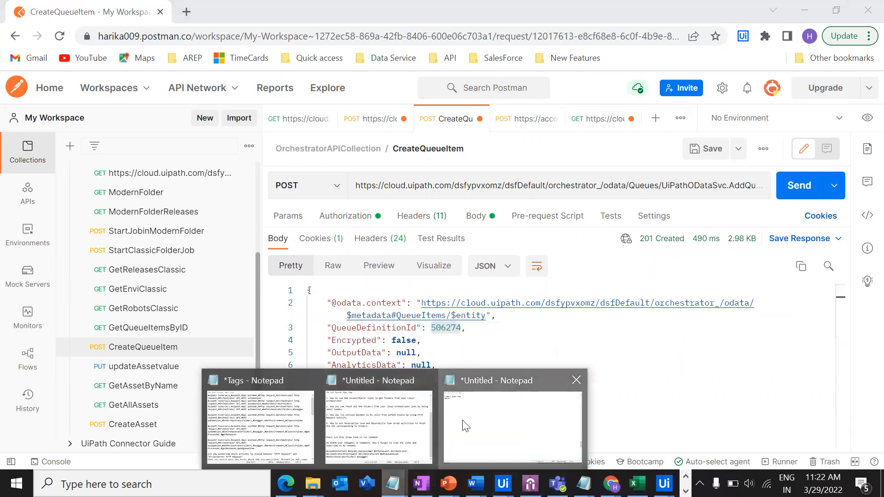
{"action": "left_click", "coordinate": [466, 425]}
{"action": "left_click_drag", "start_coordinate": [61, 61], "coordinate": [7, 59]}
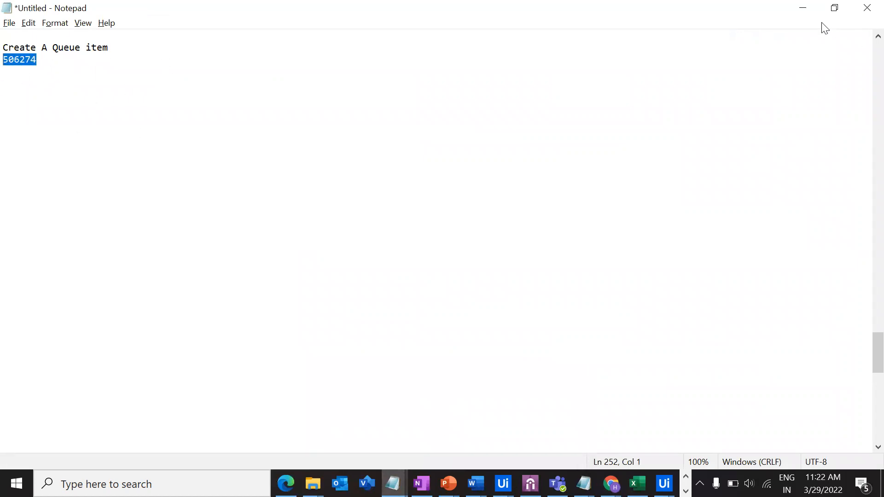
{"action": "left_click", "coordinate": [802, 8]}
- Copy the QueueDefinitionId from the CreateQueueItem response and complete the QueueItems request's X-UIPATH-OrganizationUnitId header as Default/506274
{"action": "left_click", "coordinate": [484, 352]}
{"action": "double_click", "coordinate": [445, 329]}
{"action": "key", "text": "ctrl+c"}
{"action": "left_click", "coordinate": [597, 118]}
{"action": "left_click", "coordinate": [551, 295]}
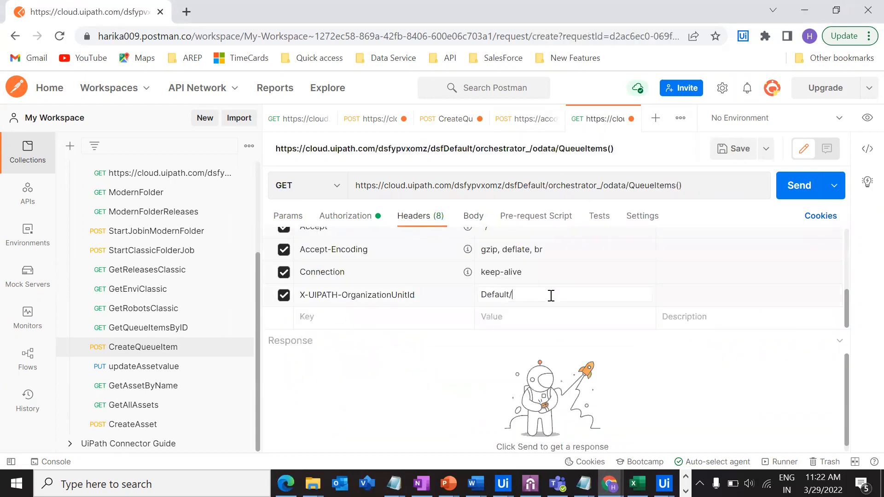
{"action": "key", "text": "ctrl+v"}
- Switch to the UiPath Connector Guide and review the Get Queue Item by ID endpoint, header and parameters
{"action": "left_click", "coordinate": [608, 484]}
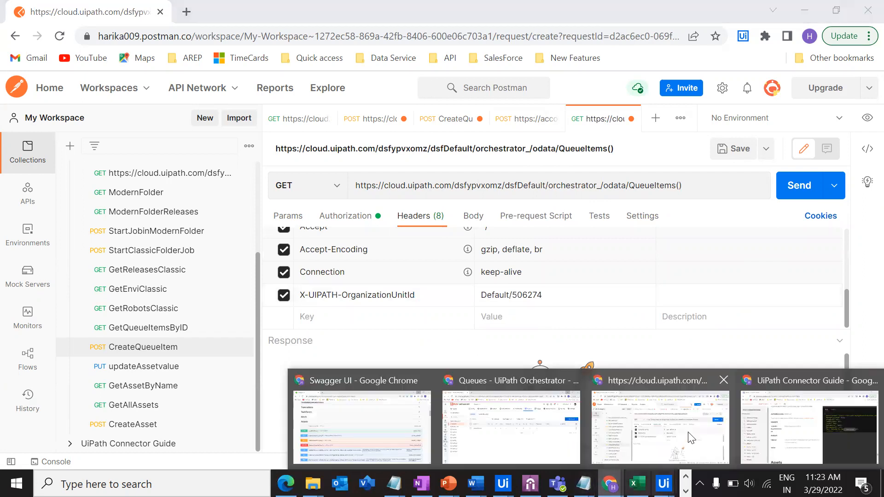
{"action": "left_click", "coordinate": [824, 432]}
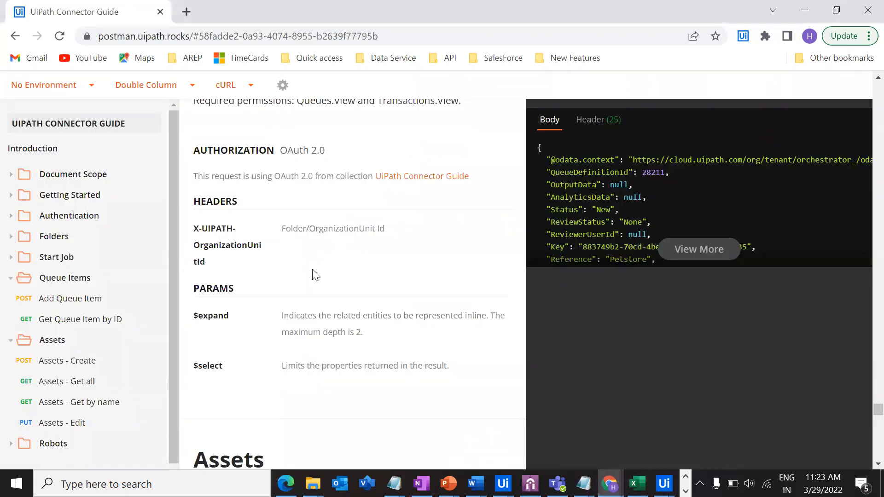
{"action": "left_click_drag", "start_coordinate": [192, 222], "coordinate": [418, 266]}
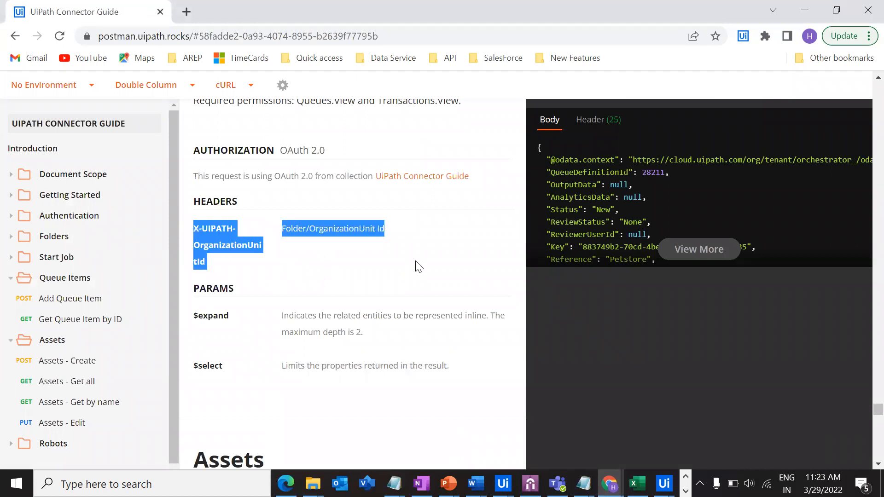
{"action": "left_click", "coordinate": [418, 266]}
{"action": "scroll", "coordinate": [595, 277], "scroll_direction": "down", "scroll_amount": 2}
{"action": "scroll", "coordinate": [623, 269], "scroll_direction": "up", "scroll_amount": 5}
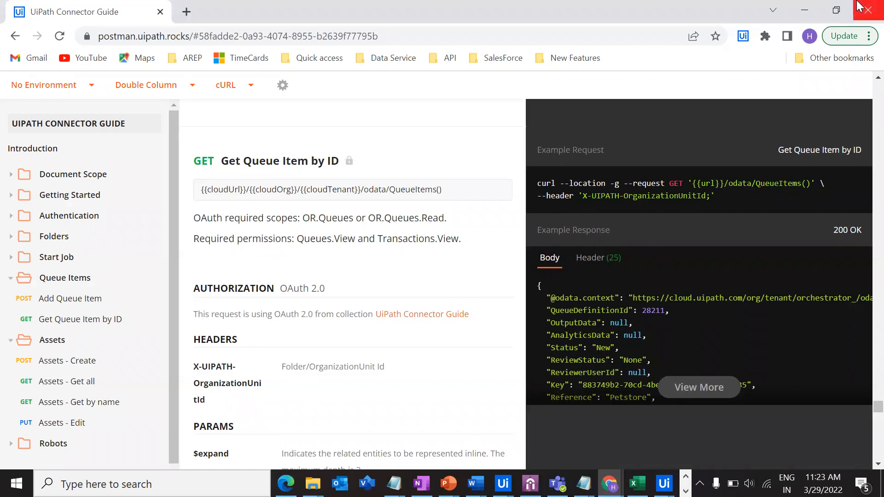
{"action": "left_click", "coordinate": [804, 10]}
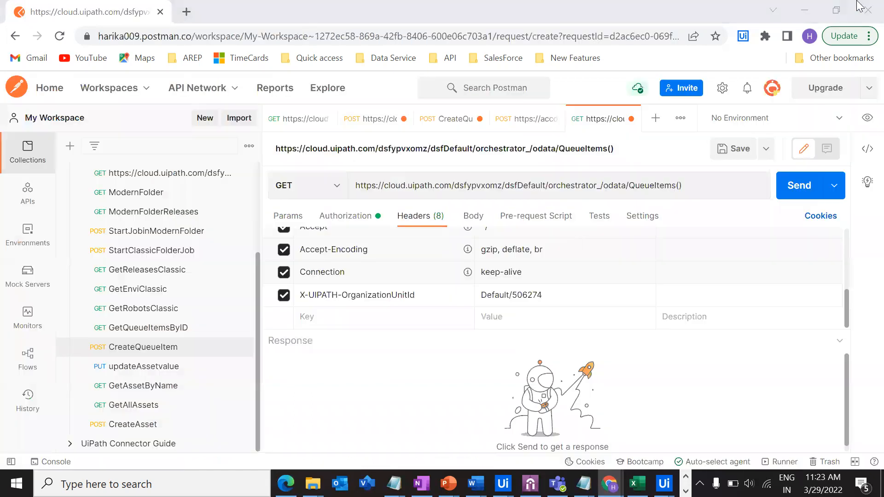
- Send the QueueItems GET request in Postman and examine the item count and queue definition IDs in the response
{"action": "left_click", "coordinate": [791, 186]}
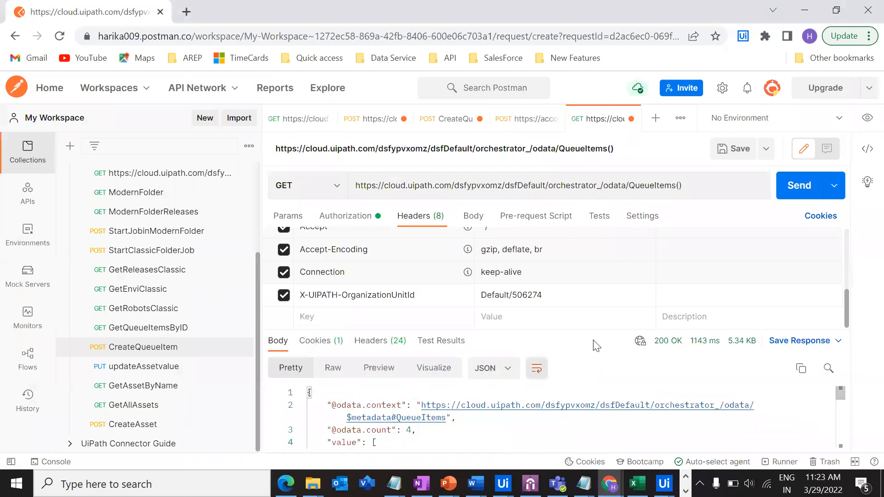
{"action": "left_click_drag", "start_coordinate": [578, 325], "coordinate": [572, 235]}
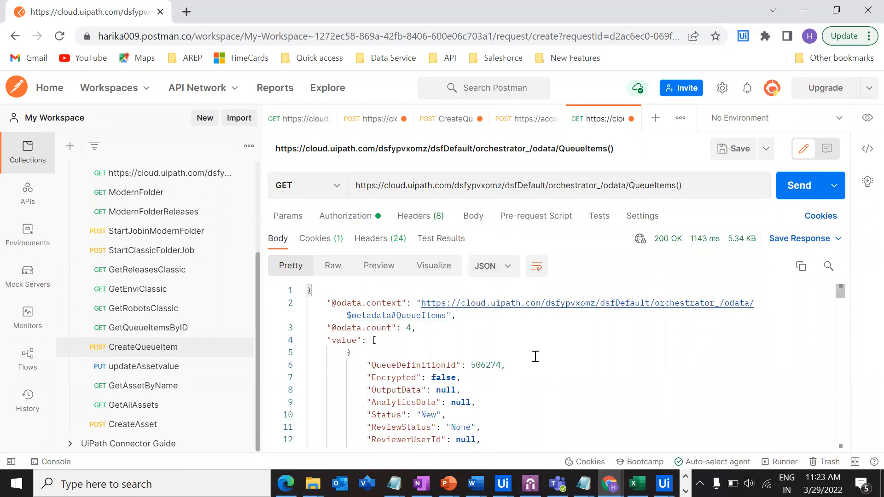
{"action": "scroll", "coordinate": [424, 359], "scroll_direction": "down", "scroll_amount": 2}
{"action": "scroll", "coordinate": [386, 322], "scroll_direction": "up", "scroll_amount": 2}
{"action": "left_click_drag", "start_coordinate": [398, 329], "coordinate": [445, 329]}
{"action": "left_click", "coordinate": [437, 343]}
{"action": "left_click_drag", "start_coordinate": [366, 366], "coordinate": [522, 367]}
{"action": "left_click", "coordinate": [534, 397]}
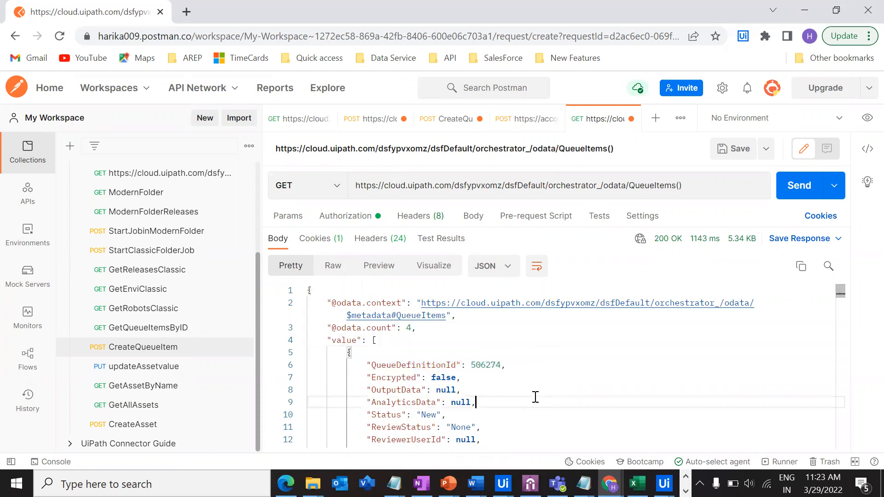
{"action": "scroll", "coordinate": [535, 397], "scroll_direction": "down", "scroll_amount": 5}
{"action": "scroll", "coordinate": [538, 396], "scroll_direction": "down", "scroll_amount": 5}
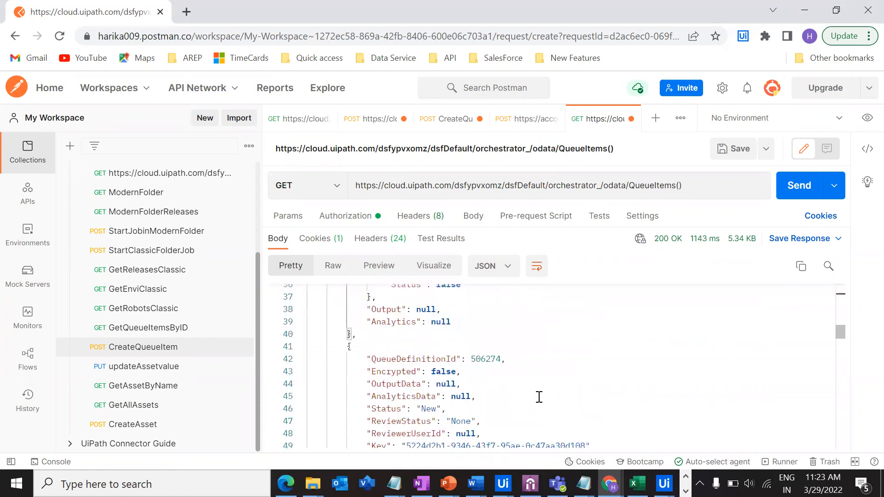
{"action": "scroll", "coordinate": [539, 396], "scroll_direction": "down", "scroll_amount": 3}
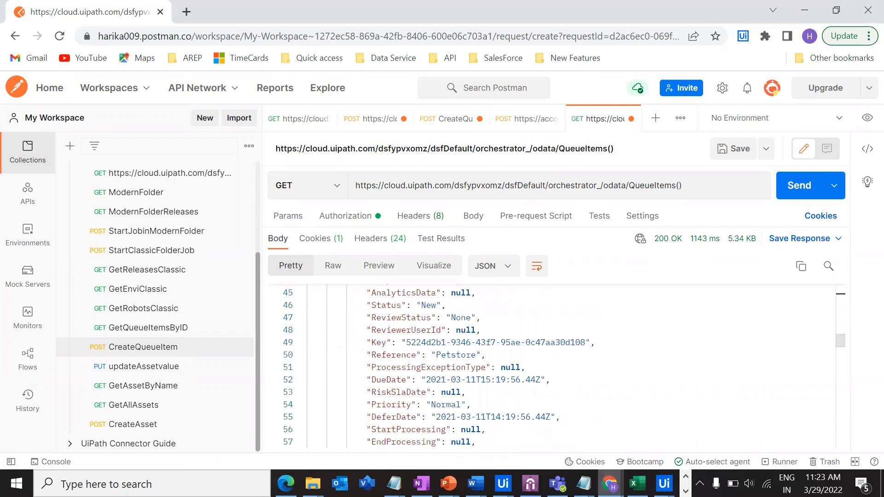
- Switch to UiPath Orchestrator, refresh the queue list and view APITestQueue's transactions to compare them with the response
{"action": "mouse_move", "coordinate": [610, 483]}
{"action": "left_click", "coordinate": [486, 436]}
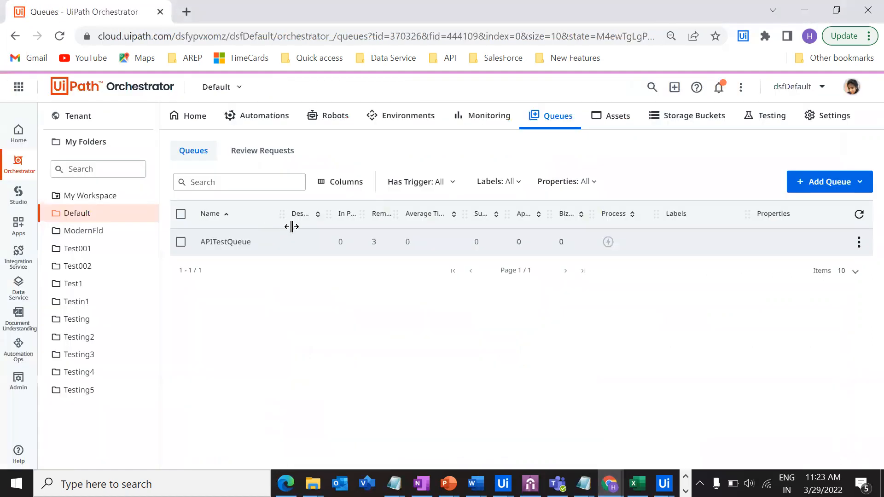
{"action": "left_click", "coordinate": [859, 214]}
{"action": "left_click", "coordinate": [865, 247]}
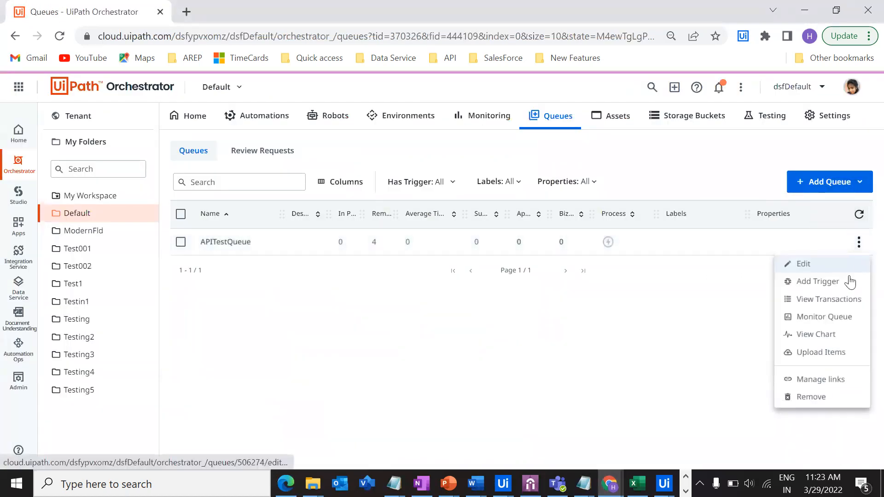
{"action": "left_click", "coordinate": [829, 299]}
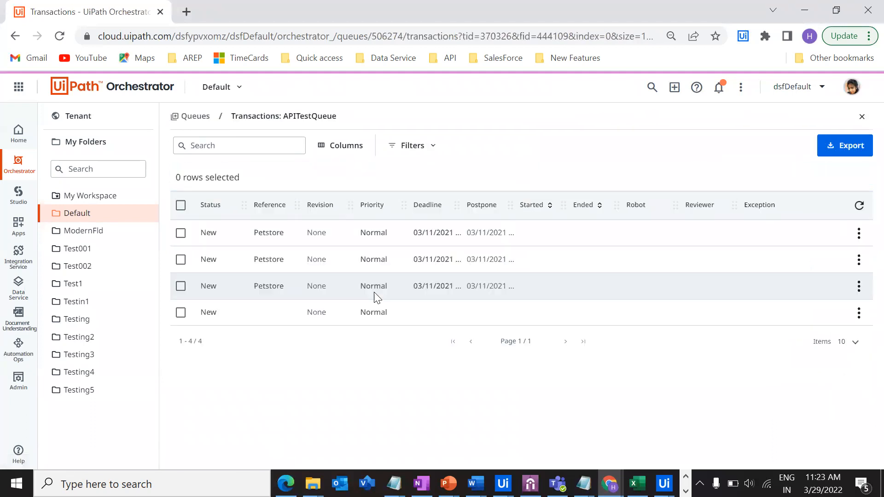
{"action": "left_click_drag", "start_coordinate": [216, 338], "coordinate": [182, 224]}
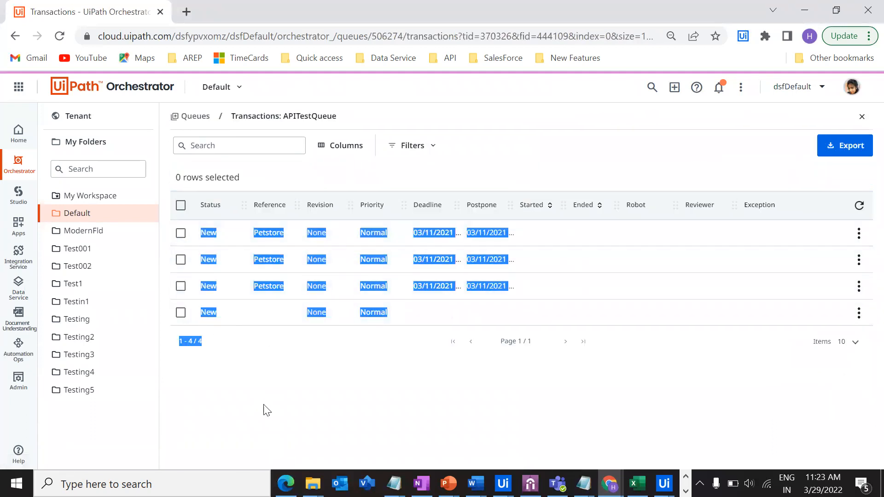
{"action": "left_click", "coordinate": [371, 170]}
{"action": "left_click", "coordinate": [805, 11]}
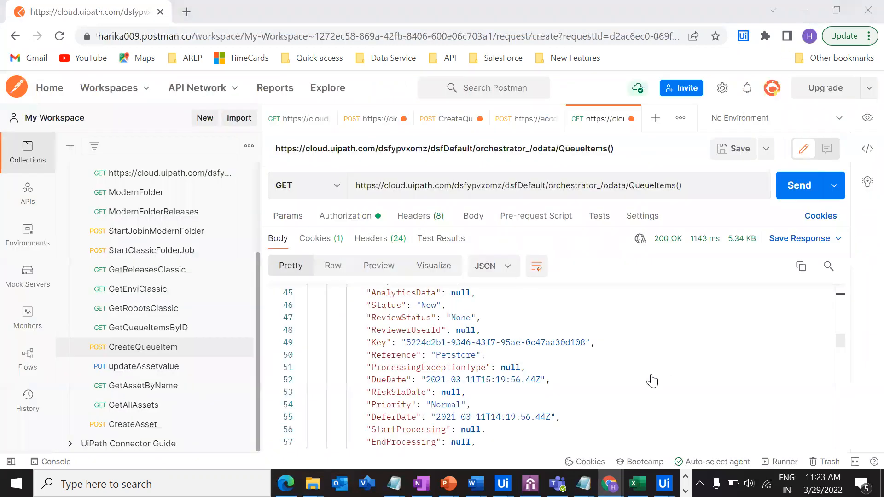
- Examine the first queue item's Reference, DueDate and SpecificContent fields in the Postman response
{"action": "scroll", "coordinate": [496, 368], "scroll_direction": "up", "scroll_amount": 8}
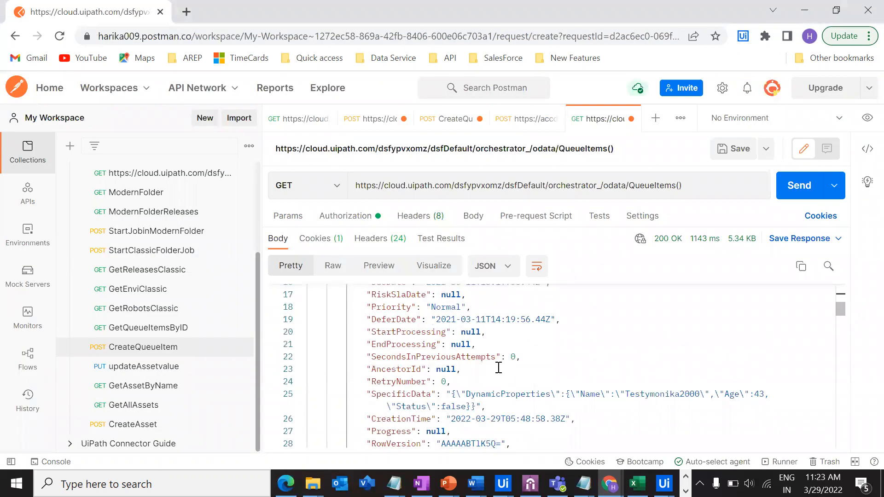
{"action": "scroll", "coordinate": [499, 368], "scroll_direction": "up", "scroll_amount": 5}
{"action": "left_click", "coordinate": [479, 377]}
{"action": "scroll", "coordinate": [389, 372], "scroll_direction": "down", "scroll_amount": 1}
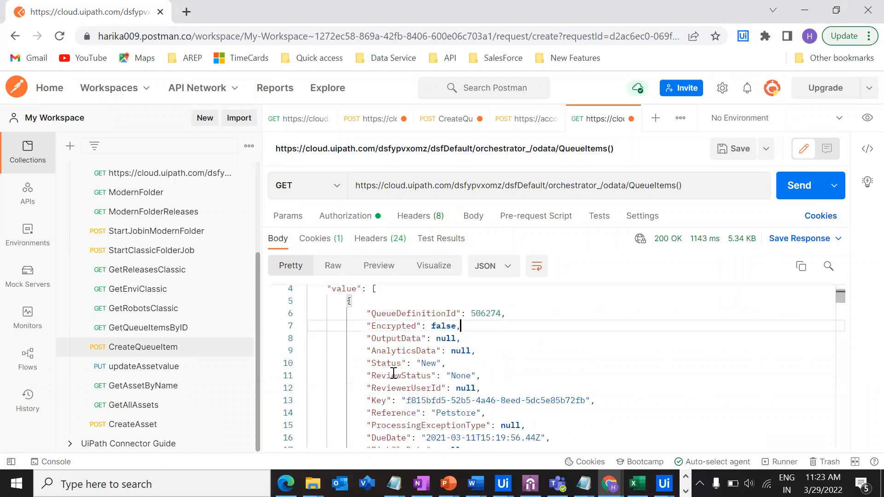
{"action": "scroll", "coordinate": [397, 374], "scroll_direction": "down", "scroll_amount": 1}
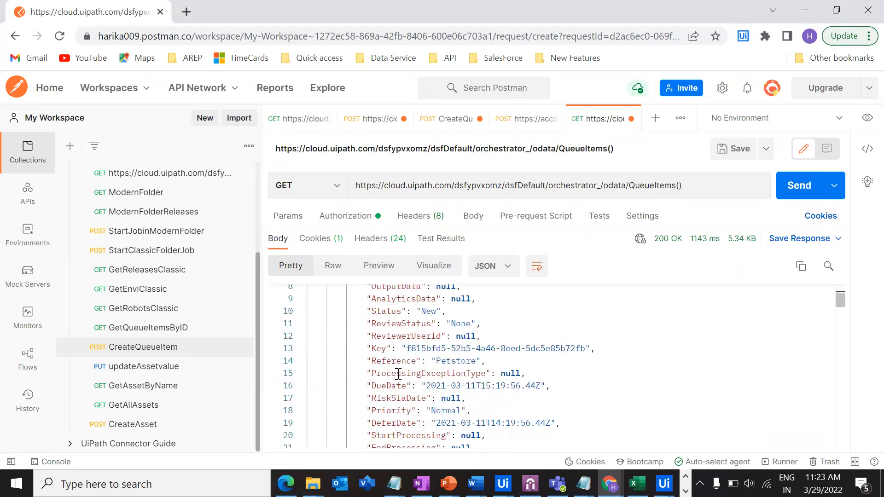
{"action": "scroll", "coordinate": [398, 373], "scroll_direction": "down", "scroll_amount": 1}
{"action": "left_click_drag", "start_coordinate": [374, 311], "coordinate": [489, 308]}
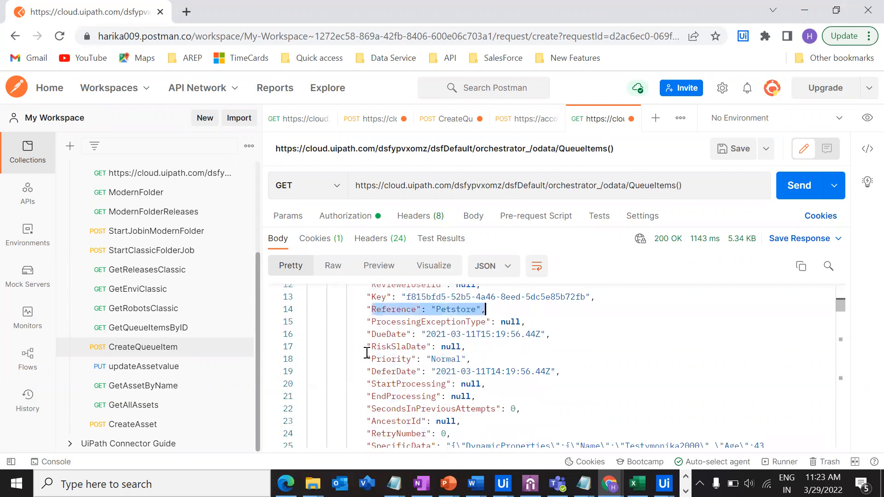
{"action": "left_click_drag", "start_coordinate": [374, 333], "coordinate": [451, 333]}
{"action": "scroll", "coordinate": [481, 368], "scroll_direction": "down", "scroll_amount": 1}
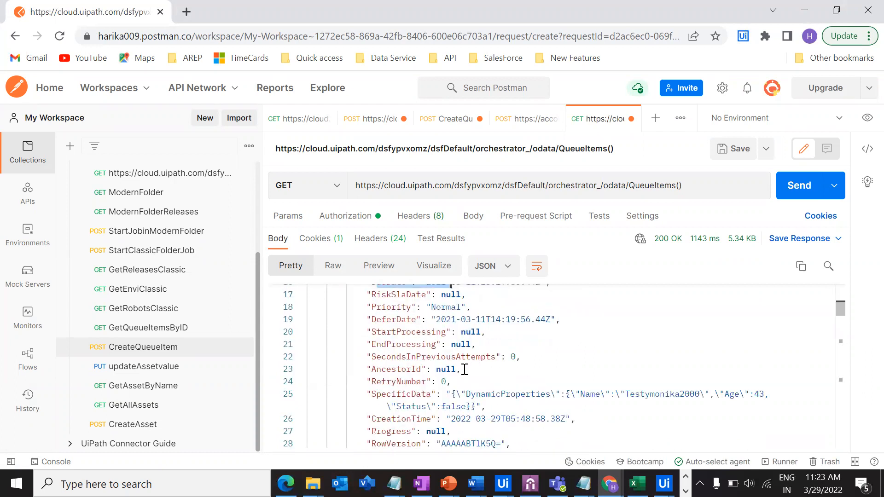
{"action": "scroll", "coordinate": [406, 380], "scroll_direction": "down", "scroll_amount": 1}
{"action": "scroll", "coordinate": [409, 379], "scroll_direction": "down", "scroll_amount": 2}
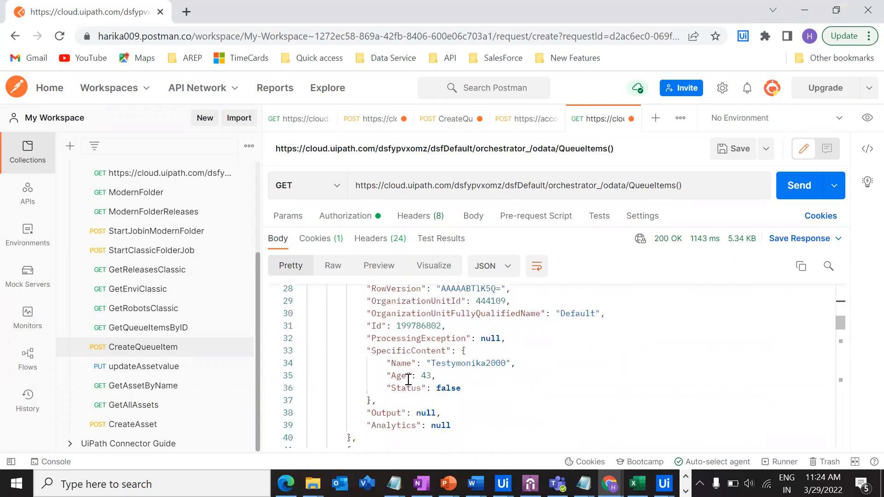
{"action": "left_click_drag", "start_coordinate": [391, 355], "coordinate": [467, 392]}
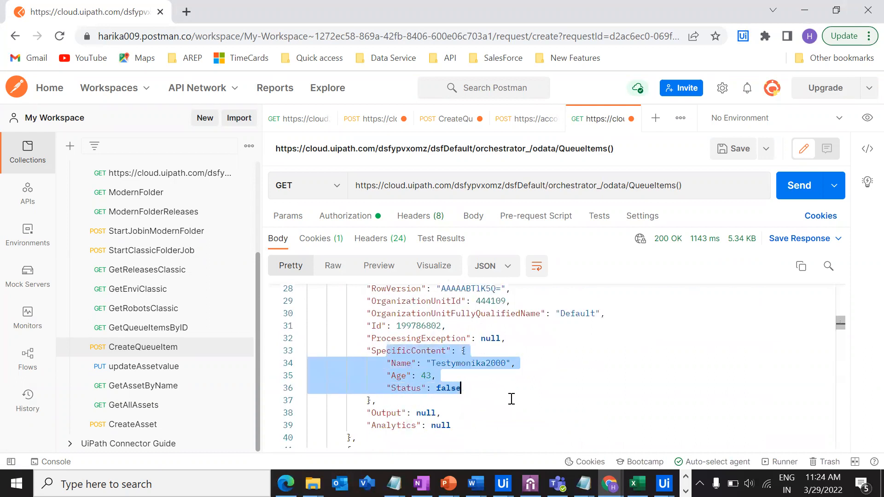
{"action": "left_click", "coordinate": [511, 398]}
- Examine the SpecificContent of the second and third queue items in the response
{"action": "scroll", "coordinate": [511, 399], "scroll_direction": "down", "scroll_amount": 8}
{"action": "scroll", "coordinate": [509, 398], "scroll_direction": "down", "scroll_amount": 4}
{"action": "left_click_drag", "start_coordinate": [388, 300], "coordinate": [473, 327]}
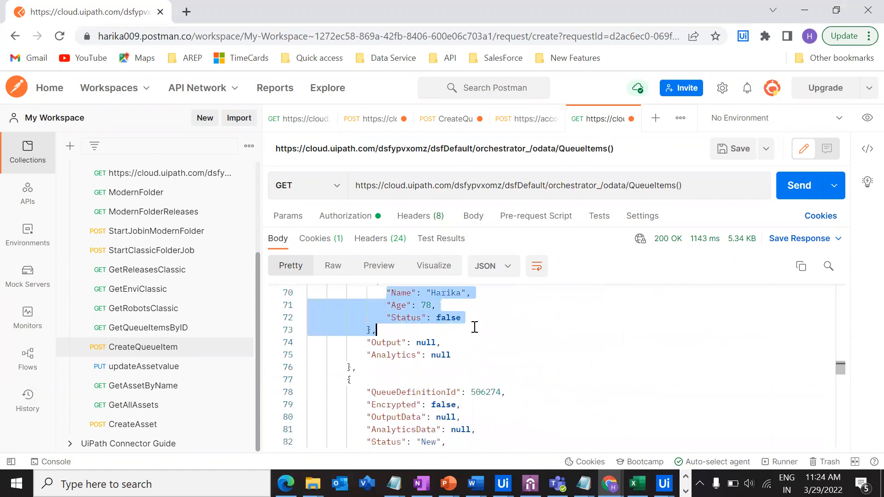
{"action": "left_click", "coordinate": [510, 352]}
{"action": "scroll", "coordinate": [510, 352], "scroll_direction": "down", "scroll_amount": 9}
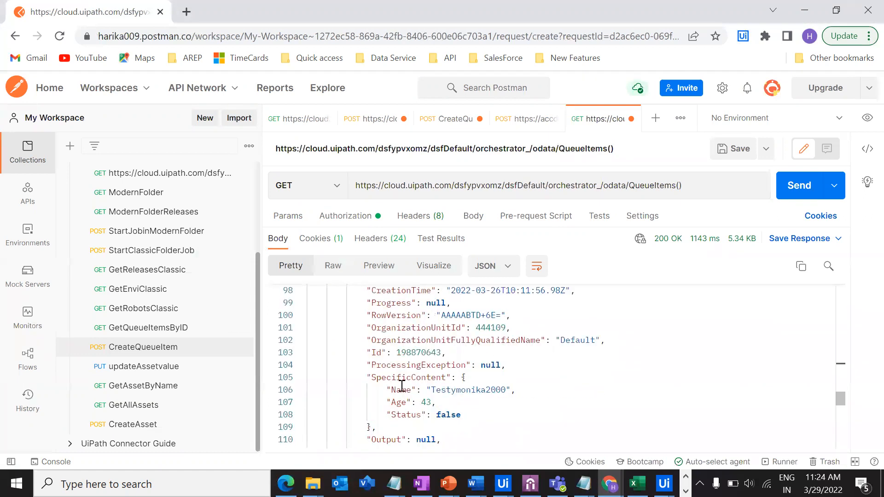
- Examine the SpecificContent of the third and last queue items in the QueueItems response
{"action": "left_click_drag", "start_coordinate": [388, 389], "coordinate": [525, 412]}
{"action": "left_click", "coordinate": [525, 412]}
{"action": "scroll", "coordinate": [525, 411], "scroll_direction": "down", "scroll_amount": 9}
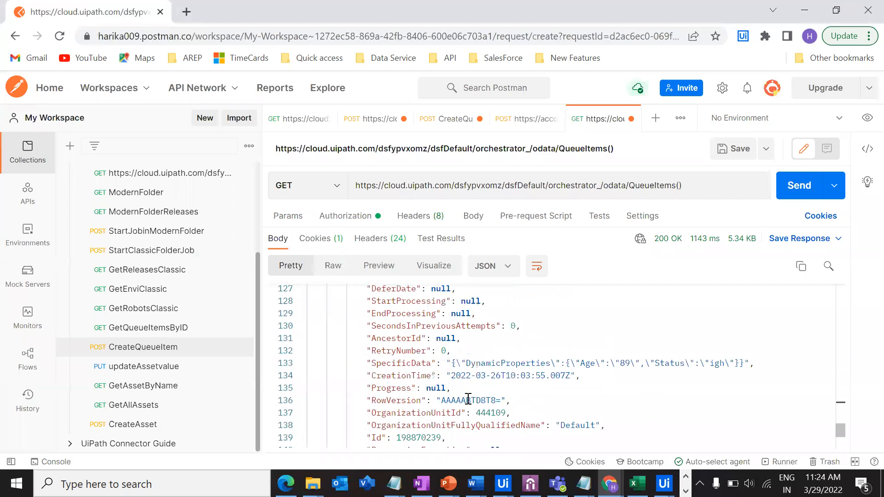
{"action": "scroll", "coordinate": [468, 398], "scroll_direction": "down", "scroll_amount": 3}
{"action": "left_click_drag", "start_coordinate": [430, 341], "coordinate": [460, 367]}
{"action": "left_click", "coordinate": [537, 408]}
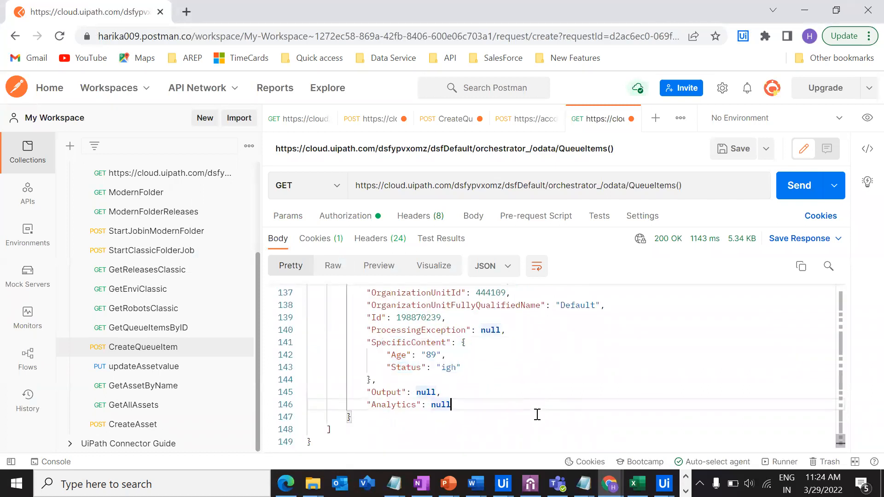
- Return to the start of the last queue item and review the QueueItems request URL
{"action": "scroll", "coordinate": [536, 416], "scroll_direction": "up", "scroll_amount": 8}
{"action": "left_click_drag", "start_coordinate": [681, 185], "coordinate": [360, 207]}
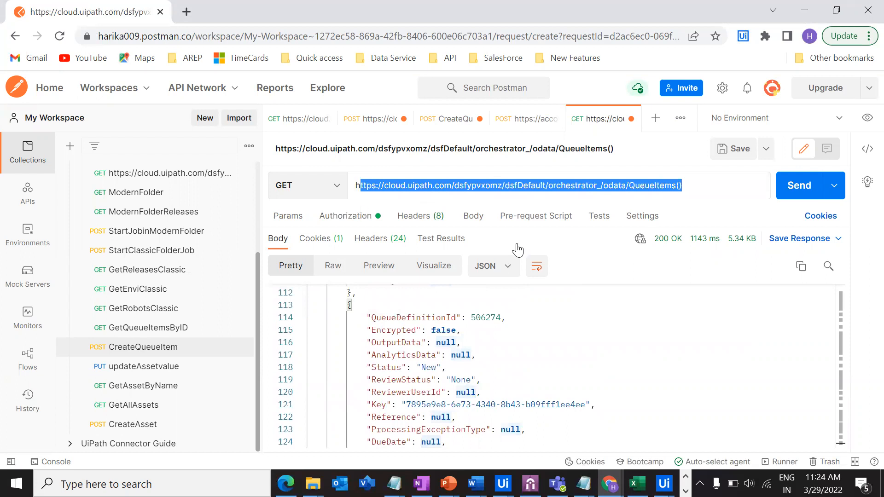
{"action": "left_click", "coordinate": [674, 185]}
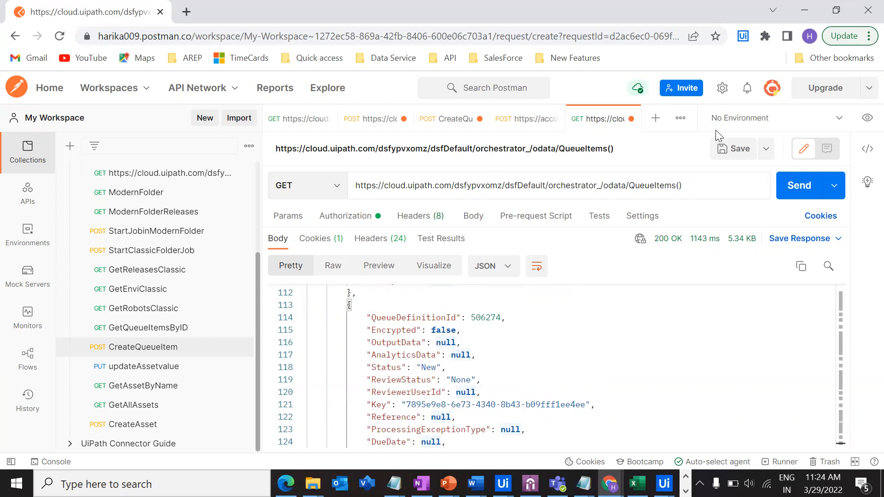
- Switch to the UiPath Connector Guide and review the Get Queue Item by ID documentation's required header
{"action": "left_click", "coordinate": [608, 483]}
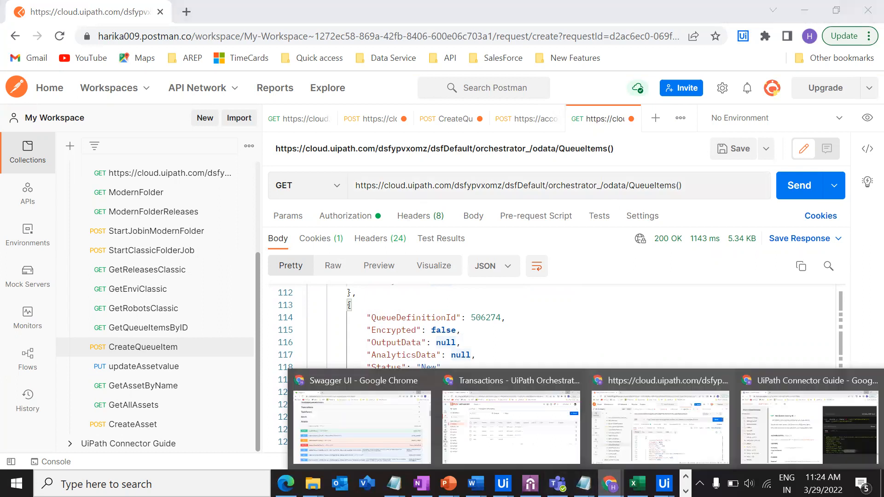
{"action": "left_click", "coordinate": [838, 404]}
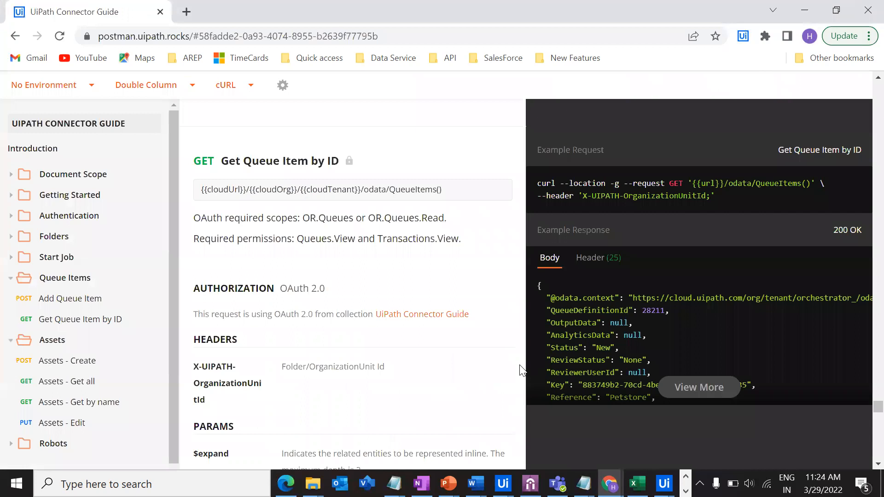
{"action": "scroll", "coordinate": [225, 345], "scroll_direction": "down", "scroll_amount": 5}
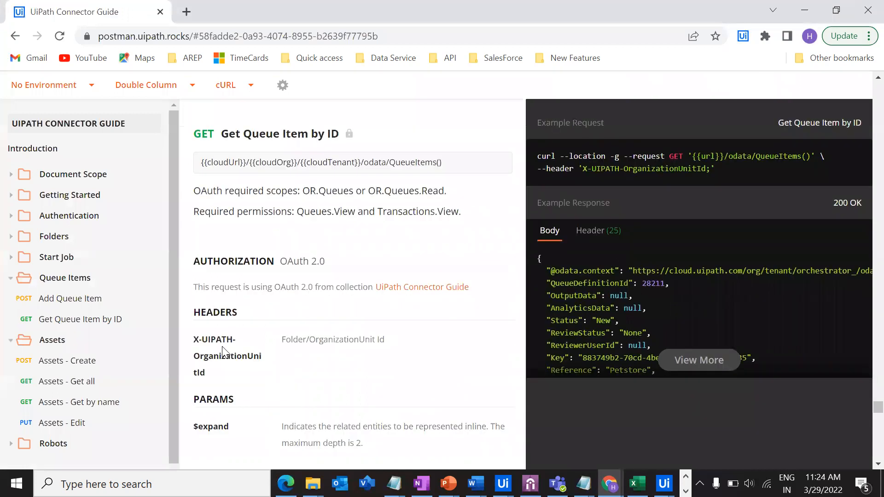
- Browse the guide's Assets requests from Assets - Create through Assets - Get all to Assets - Edit
{"action": "scroll", "coordinate": [226, 352], "scroll_direction": "down", "scroll_amount": 6}
{"action": "left_click_drag", "start_coordinate": [225, 241], "coordinate": [367, 245]}
{"action": "scroll", "coordinate": [366, 216], "scroll_direction": "down", "scroll_amount": 12}
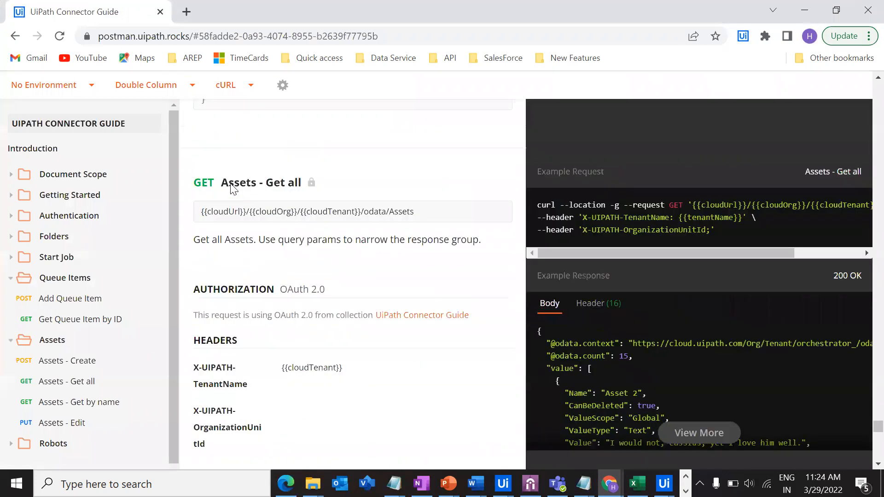
{"action": "scroll", "coordinate": [364, 185], "scroll_direction": "down", "scroll_amount": 12}
{"action": "left_click_drag", "start_coordinate": [212, 115], "coordinate": [401, 113]}
{"action": "left_click", "coordinate": [403, 114]}
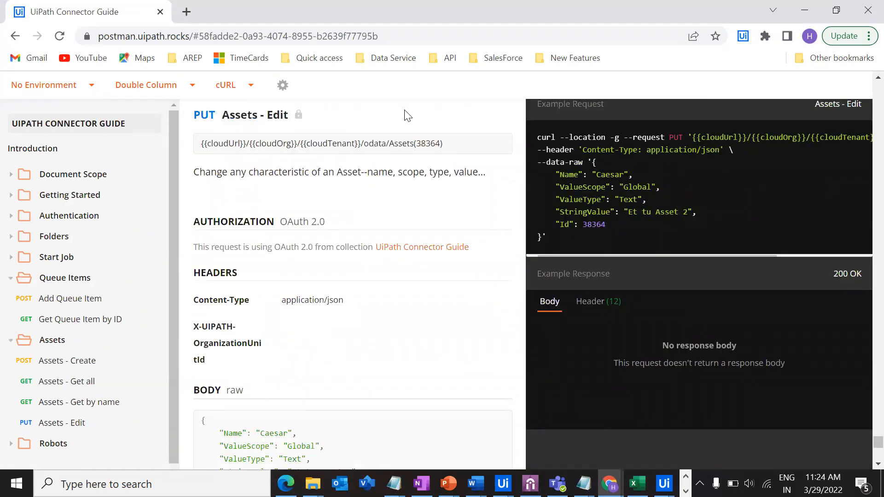